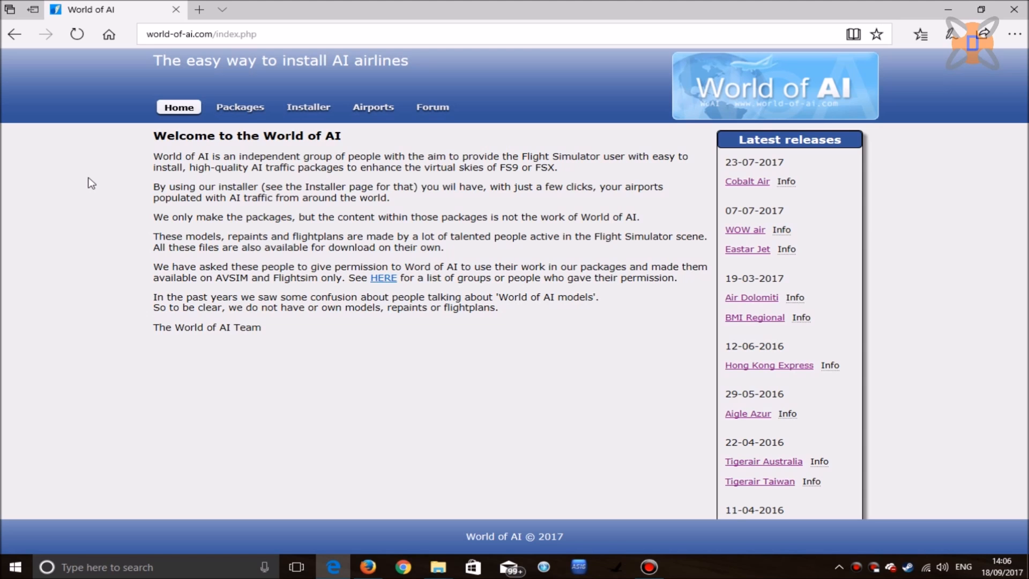
Show the full list of all World of AI packages and locate the World of AI Installer entry.
{"action": "left_click", "coordinate": [238, 106]}
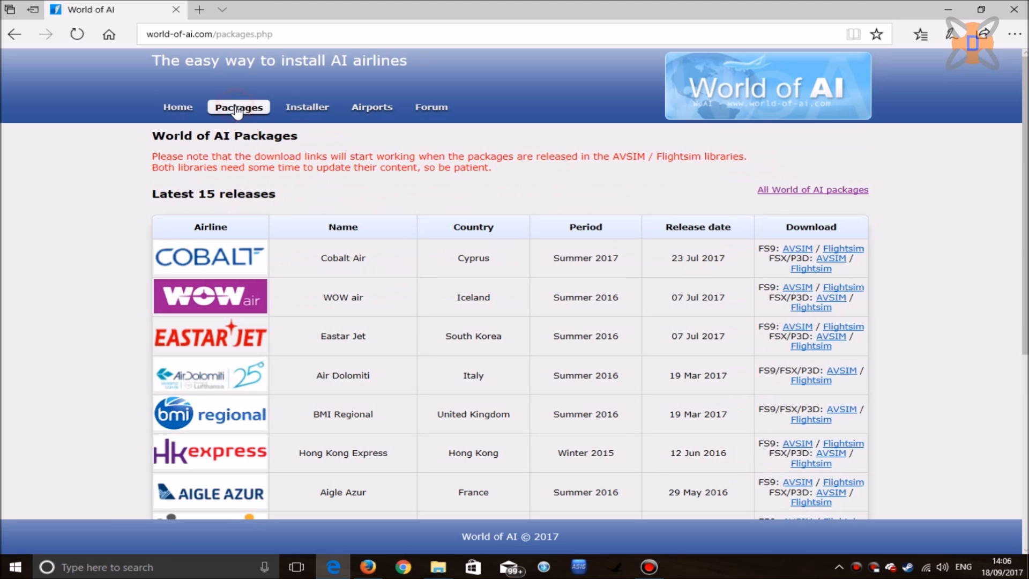
{"action": "left_click", "coordinate": [831, 192]}
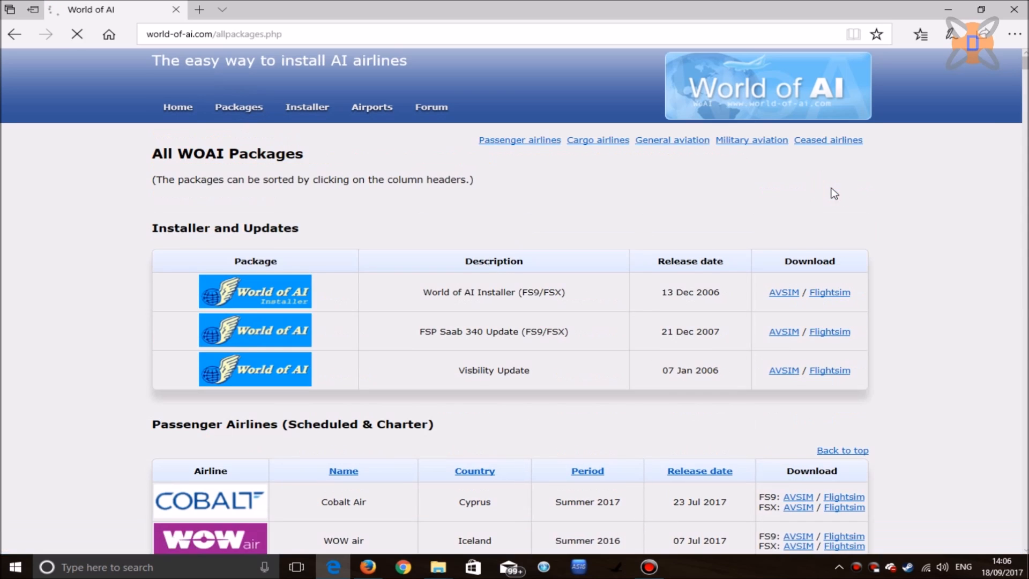
{"action": "scroll", "coordinate": [970, 210], "scroll_direction": "down", "scroll_amount": 2}
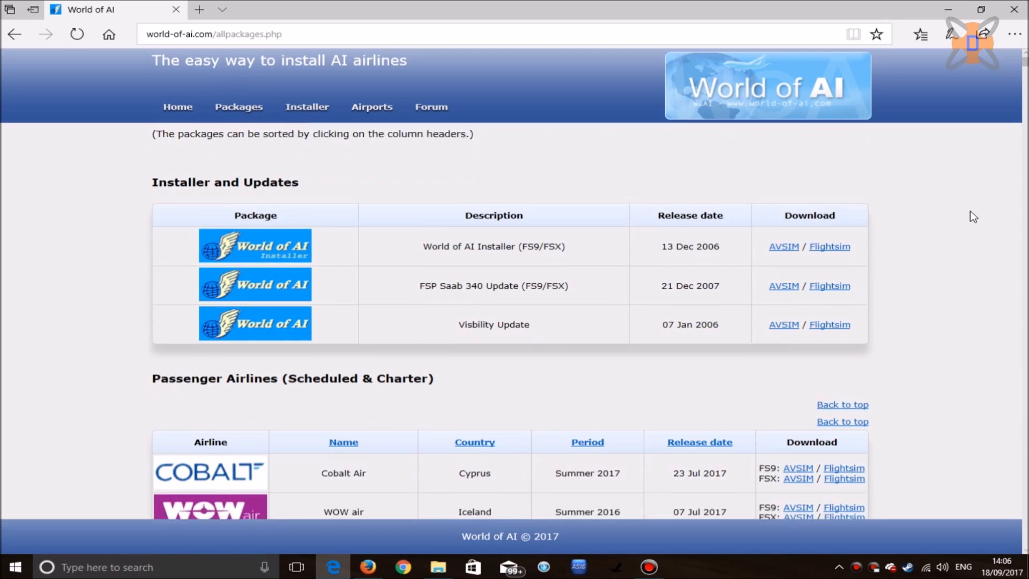
{"action": "scroll", "coordinate": [969, 210], "scroll_direction": "down", "scroll_amount": 1}
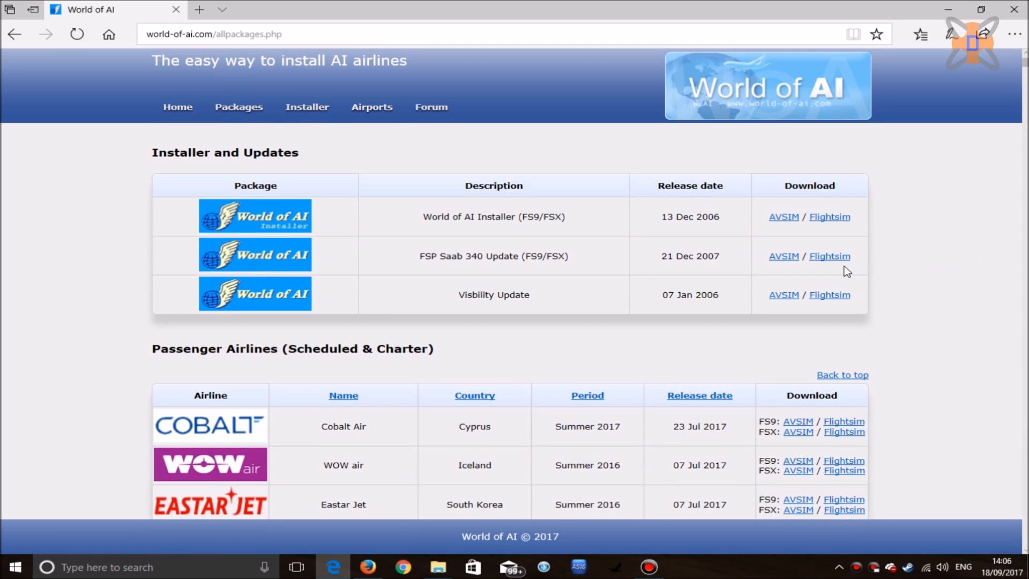
{"action": "left_click_drag", "start_coordinate": [414, 214], "coordinate": [591, 217]}
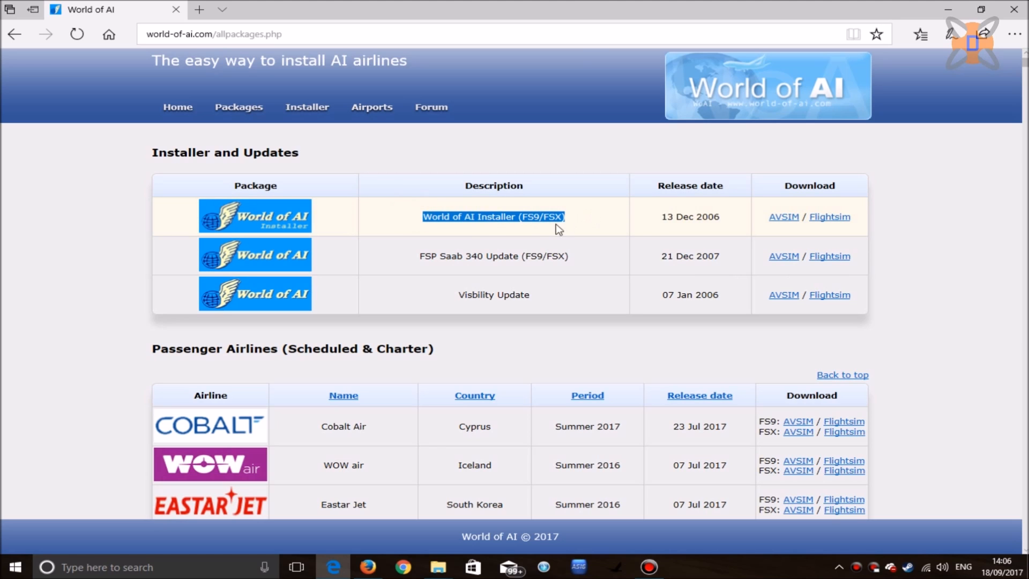
{"action": "left_click", "coordinate": [599, 225]}
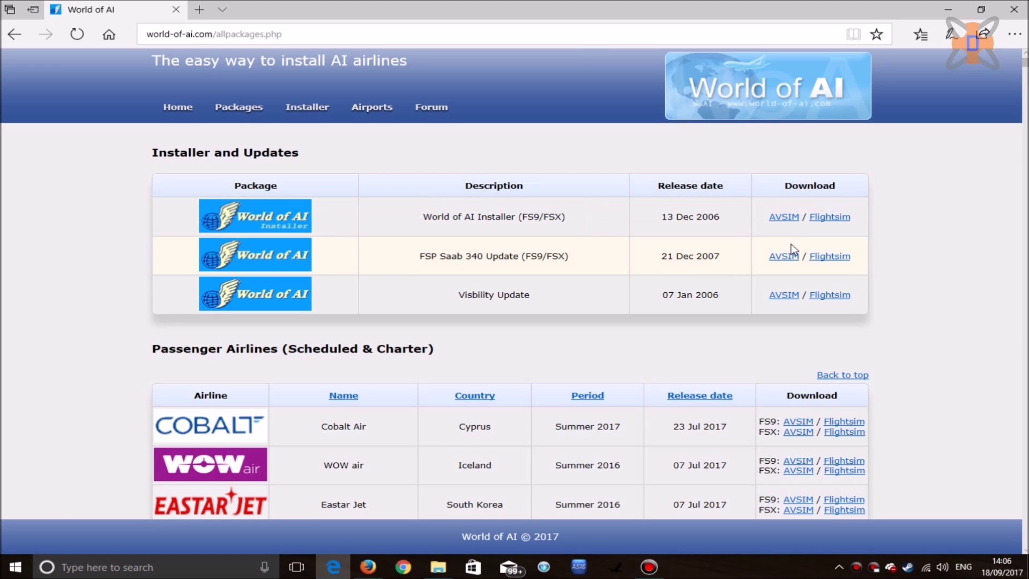
{"action": "left_click", "coordinate": [783, 216]}
Request the installer download from the AVSIM Library, then return to the World of AI package list.
{"action": "left_click", "coordinate": [238, 10]}
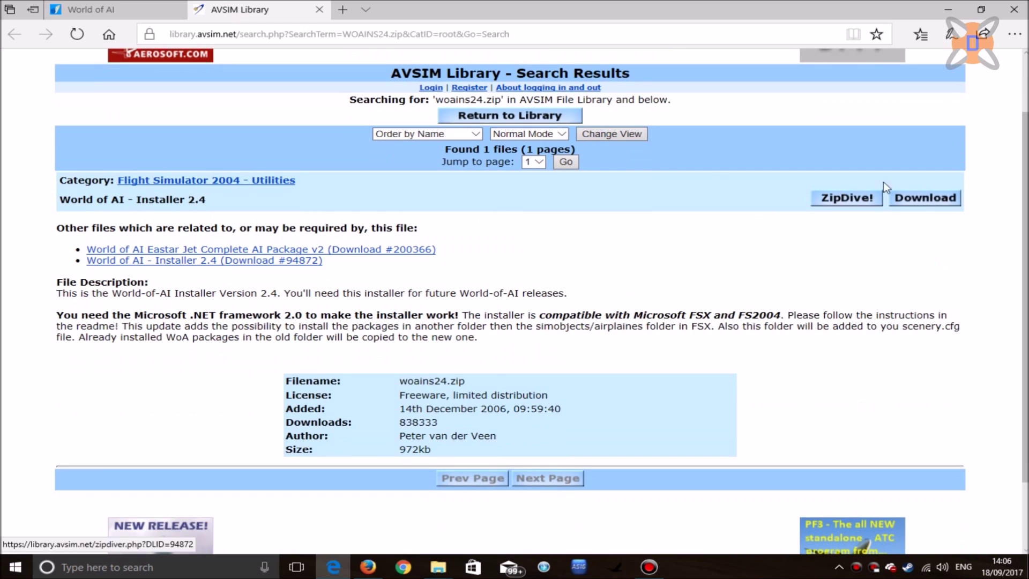
{"action": "left_click", "coordinate": [924, 206]}
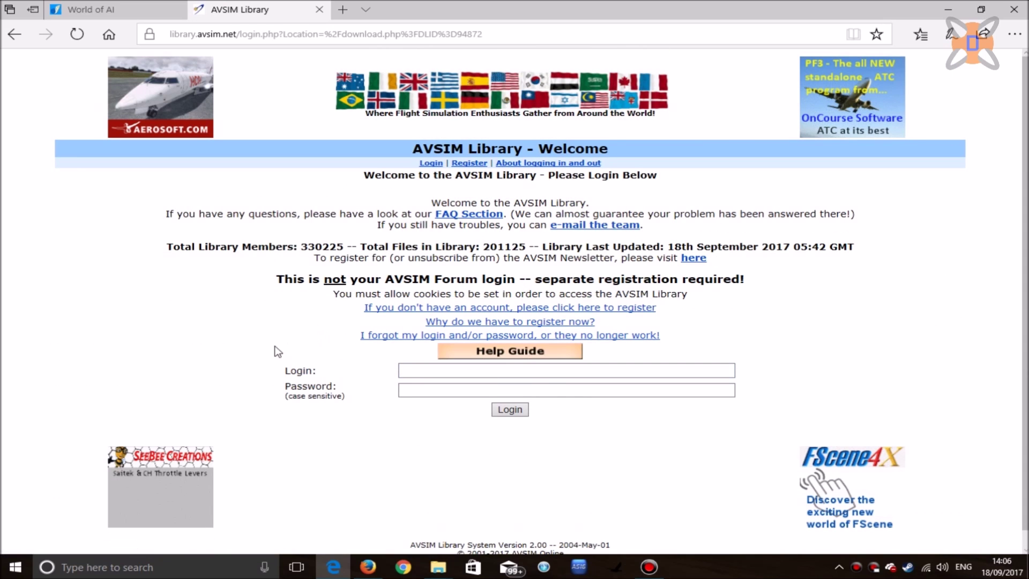
{"action": "left_click_drag", "start_coordinate": [277, 351], "coordinate": [563, 402]}
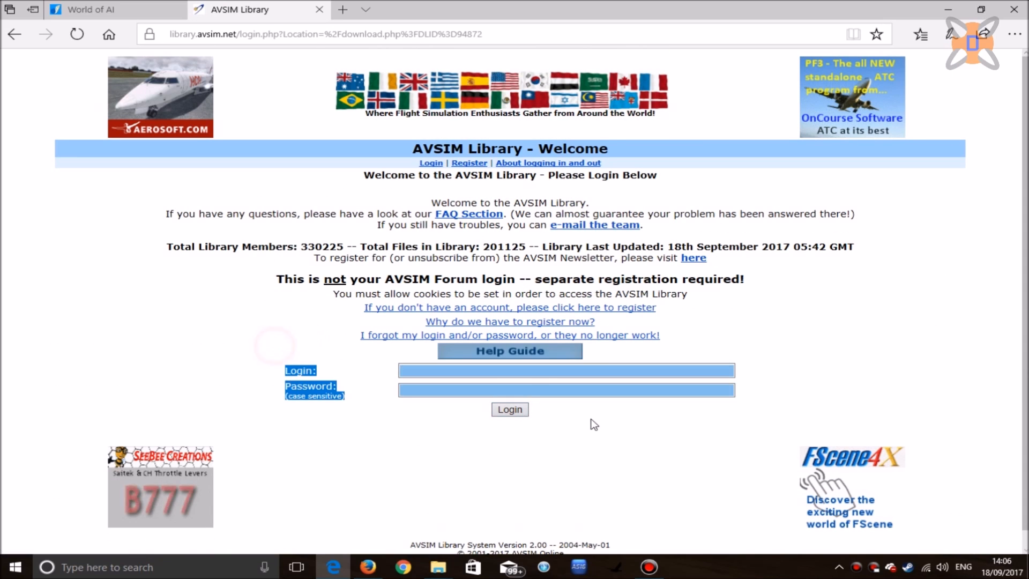
{"action": "left_click", "coordinate": [595, 420]}
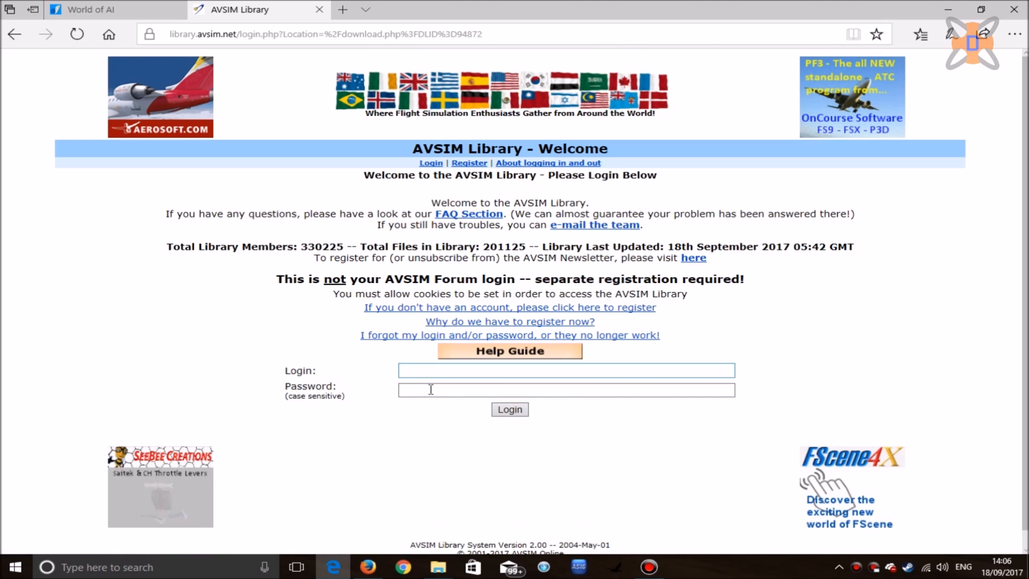
{"action": "left_click", "coordinate": [91, 10]}
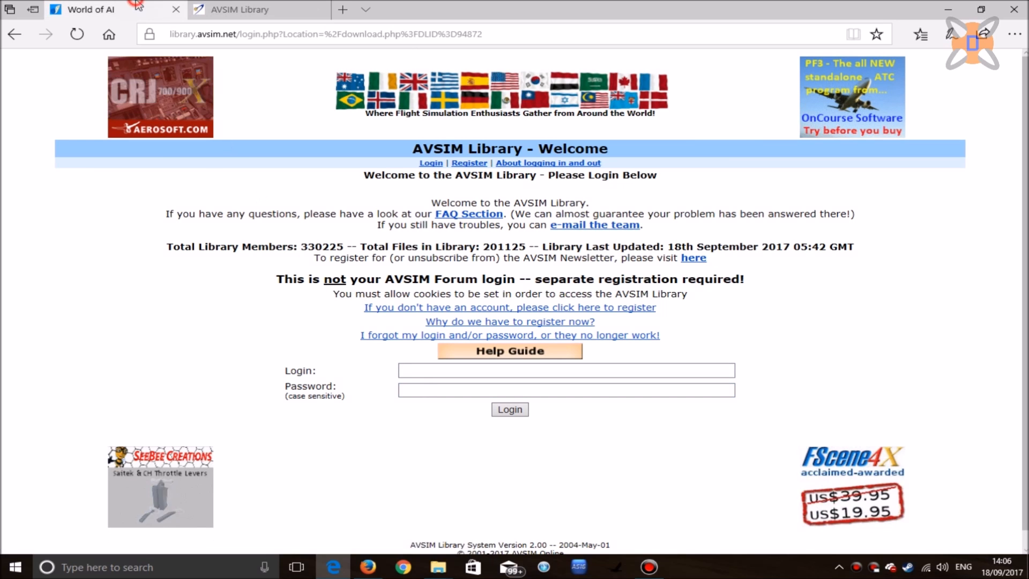
{"action": "scroll", "coordinate": [92, 328], "scroll_direction": "down", "scroll_amount": 4}
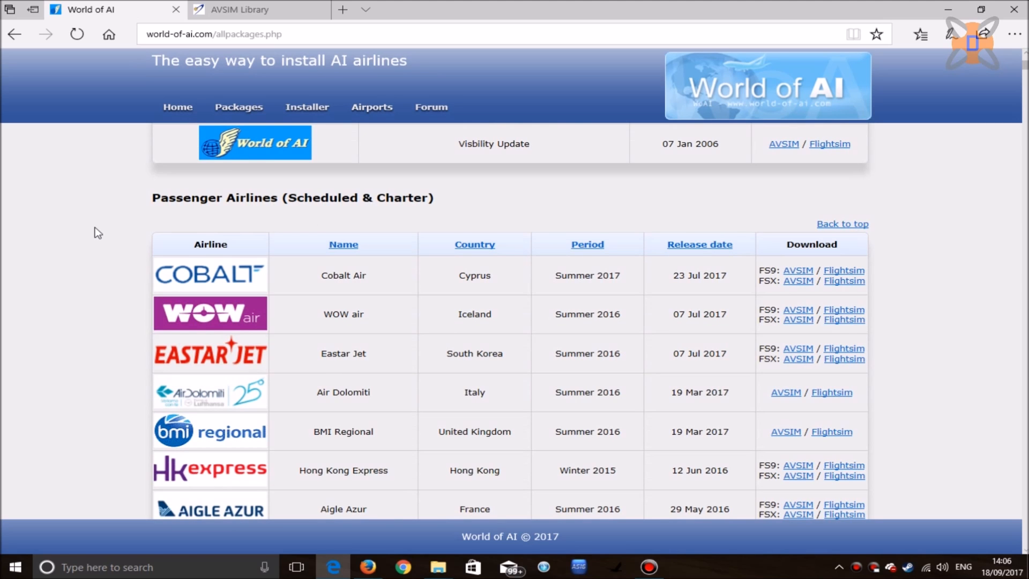
{"action": "scroll", "coordinate": [94, 232], "scroll_direction": "down", "scroll_amount": 1}
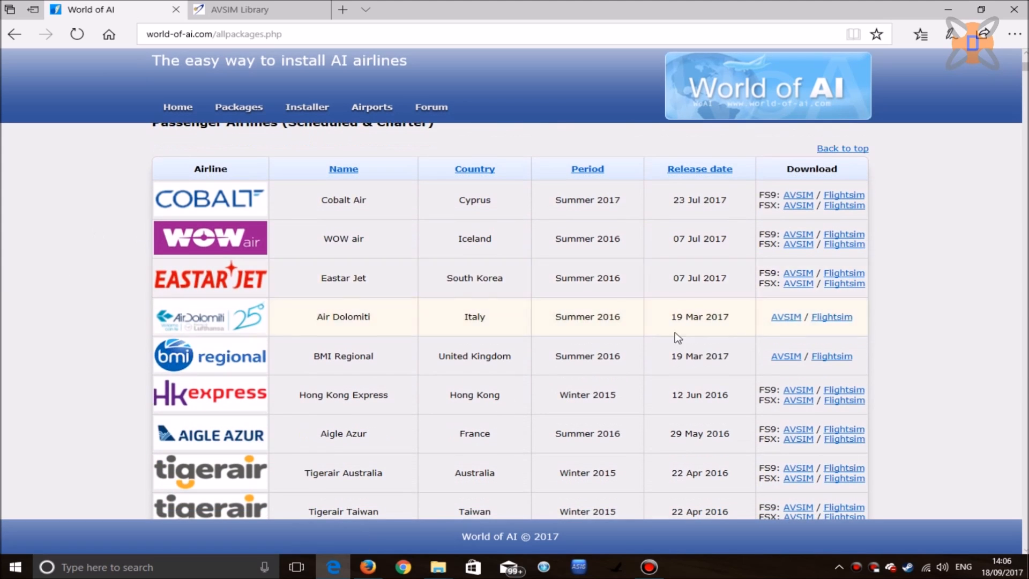
Inspect the FS9/FSX download links in the Passenger Airlines package table.
{"action": "left_click", "coordinate": [762, 278]}
{"action": "left_click", "coordinate": [859, 303]}
{"action": "double_click", "coordinate": [768, 273]}
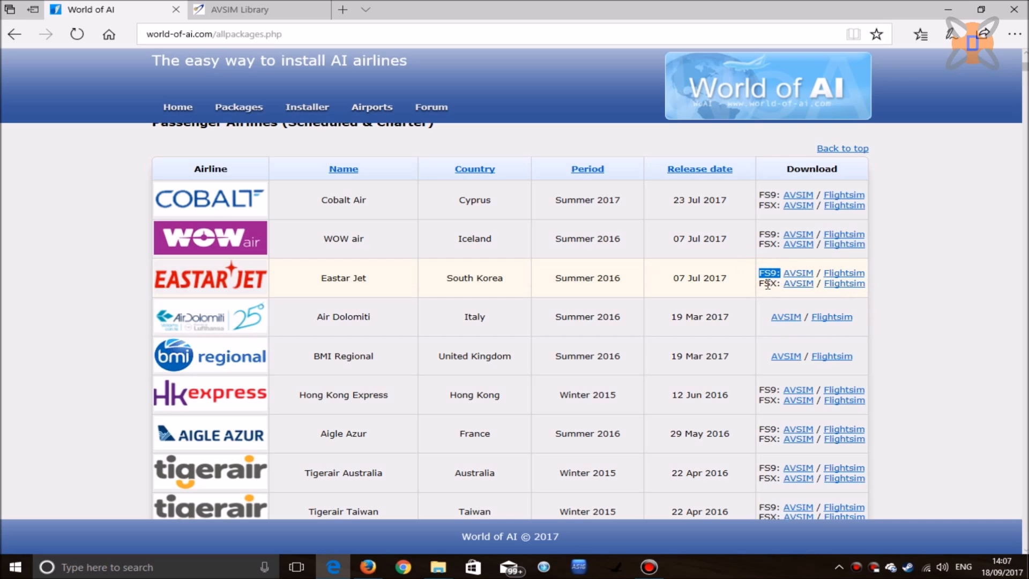
{"action": "left_click", "coordinate": [758, 313]}
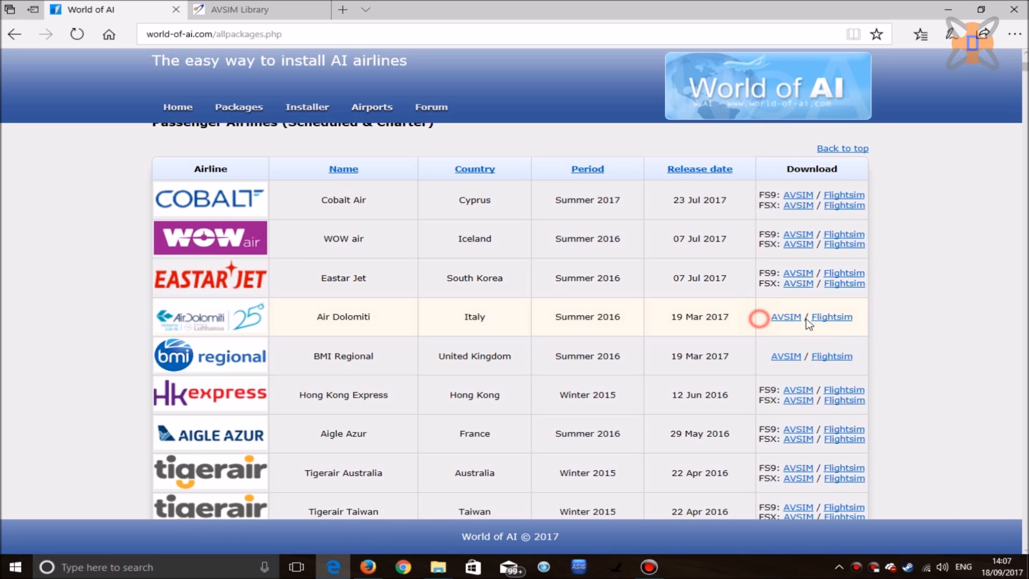
{"action": "left_click_drag", "start_coordinate": [759, 319], "coordinate": [856, 319]}
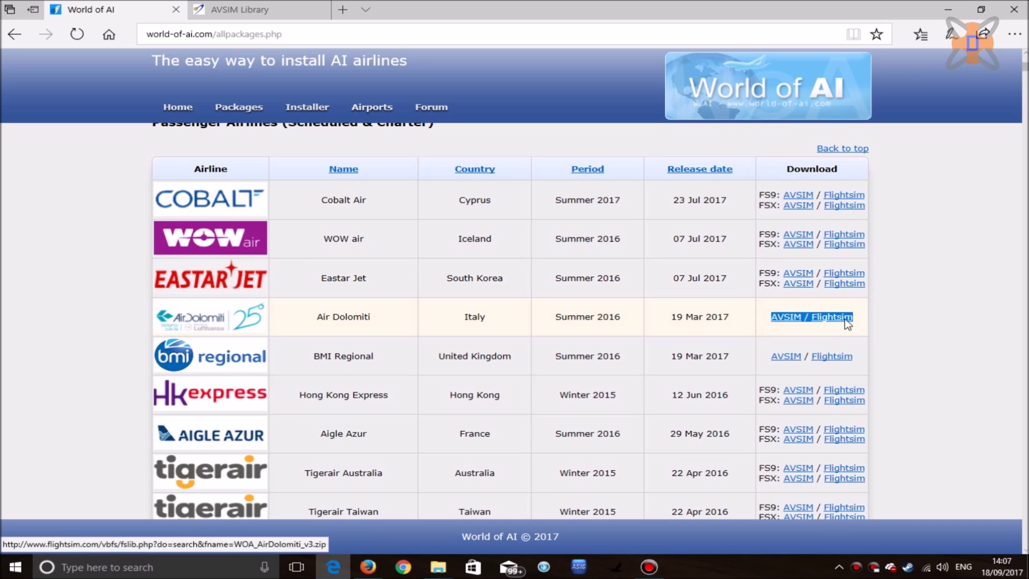
{"action": "left_click", "coordinate": [936, 325]}
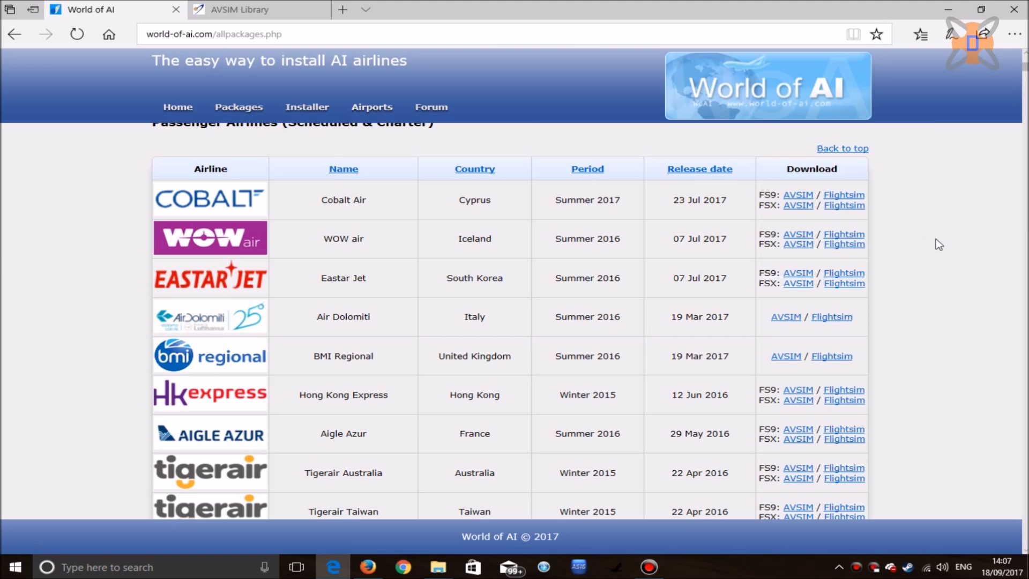
{"action": "scroll", "coordinate": [939, 245], "scroll_direction": "down", "scroll_amount": 8}
{"action": "scroll", "coordinate": [939, 245], "scroll_direction": "down", "scroll_amount": 8}
{"action": "scroll", "coordinate": [938, 245], "scroll_direction": "down", "scroll_amount": 8}
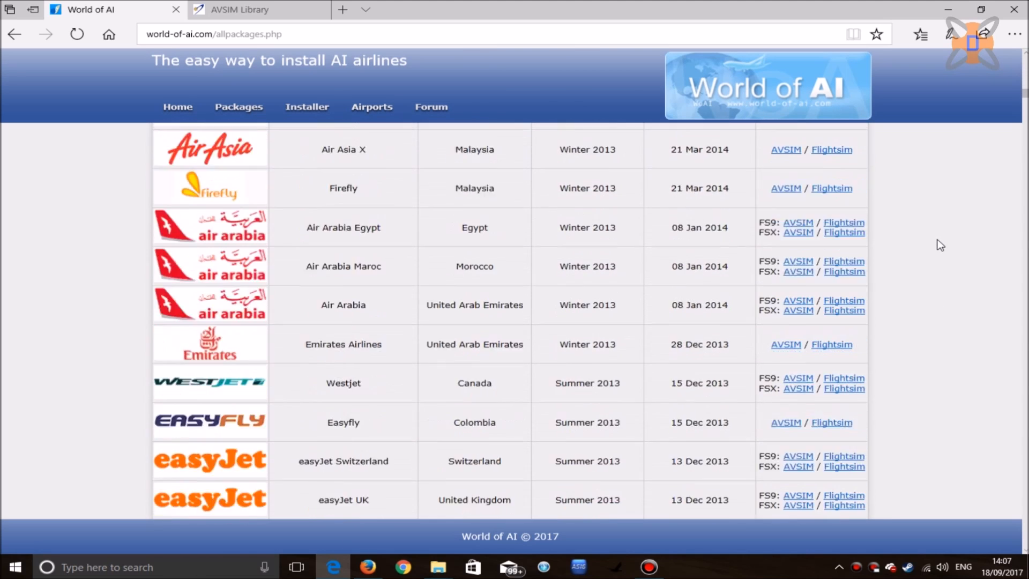
{"action": "scroll", "coordinate": [939, 245], "scroll_direction": "down", "scroll_amount": 6}
{"action": "scroll", "coordinate": [939, 244], "scroll_direction": "down", "scroll_amount": 2}
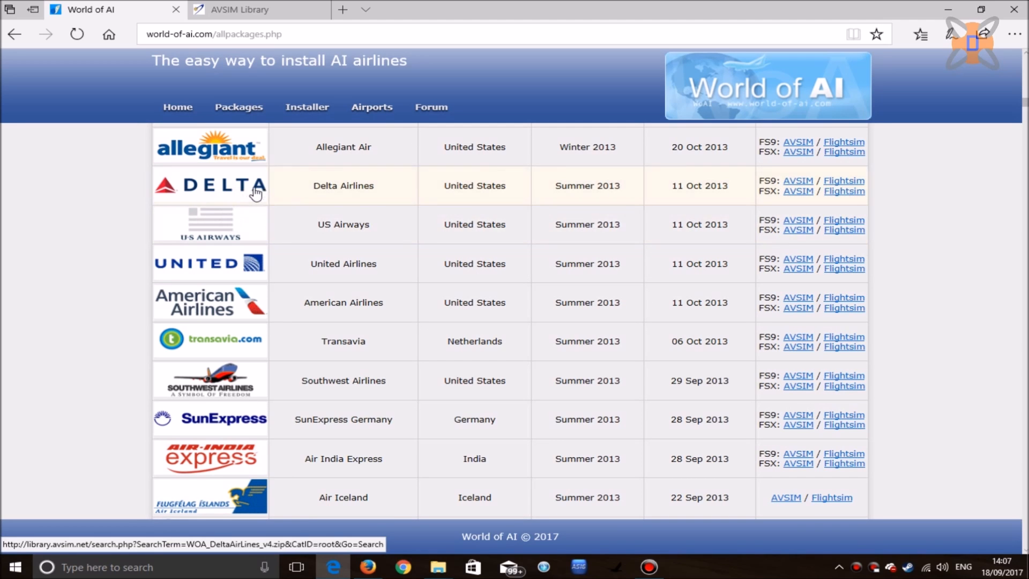
Download the Delta Air Lines and US Airways FSX packages from their AVSIM pages in new tabs.
{"action": "left_click", "coordinate": [798, 191], "text": "ctrl"}
{"action": "left_click", "coordinate": [797, 231], "text": "ctrl"}
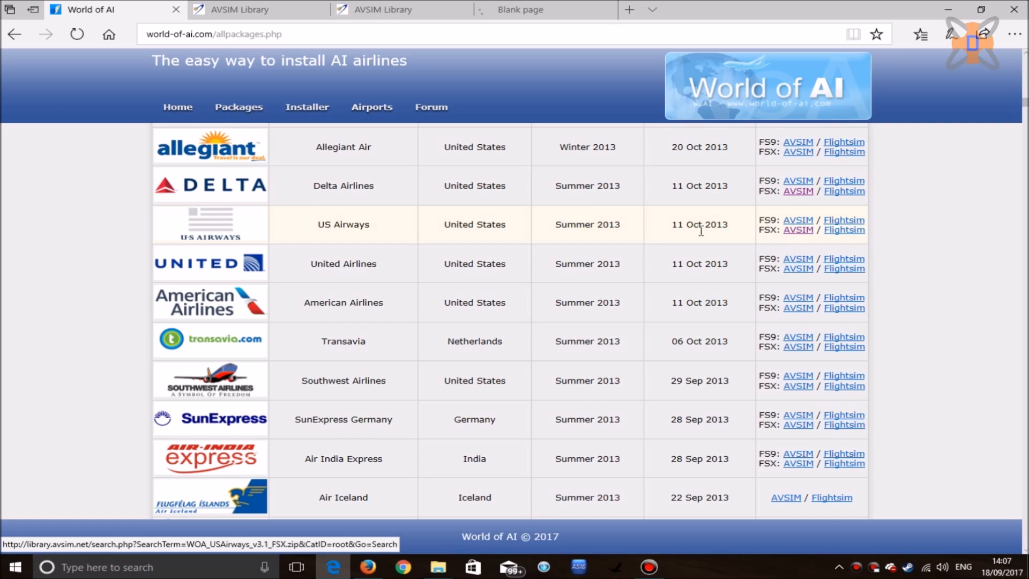
{"action": "scroll", "coordinate": [113, 320], "scroll_direction": "down", "scroll_amount": 5}
{"action": "scroll", "coordinate": [113, 320], "scroll_direction": "down", "scroll_amount": 5}
{"action": "scroll", "coordinate": [113, 320], "scroll_direction": "down", "scroll_amount": 5}
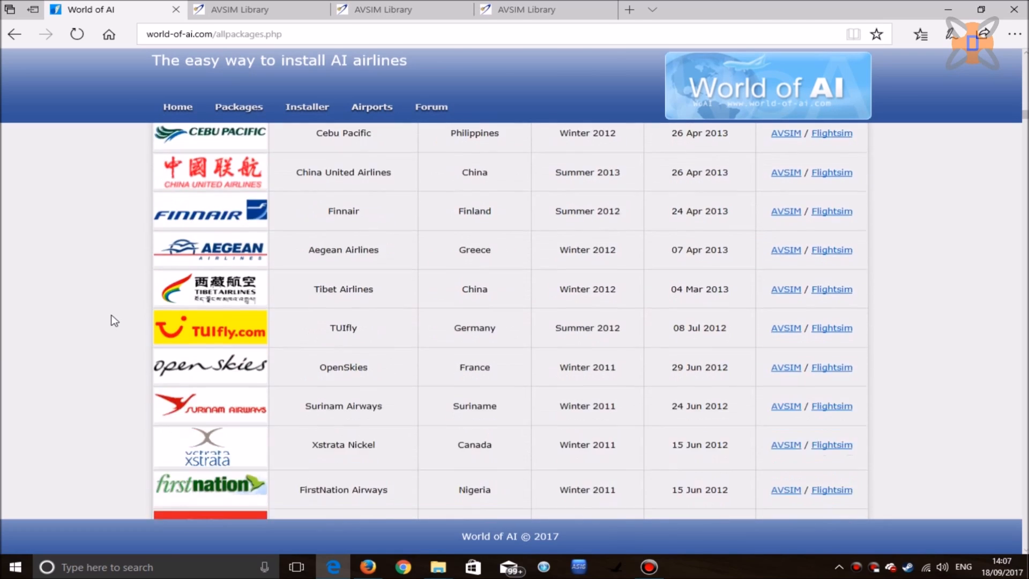
{"action": "scroll", "coordinate": [113, 320], "scroll_direction": "down", "scroll_amount": 4}
{"action": "scroll", "coordinate": [113, 320], "scroll_direction": "up", "scroll_amount": 5}
{"action": "scroll", "coordinate": [113, 321], "scroll_direction": "up", "scroll_amount": 5}
{"action": "scroll", "coordinate": [112, 320], "scroll_direction": "up", "scroll_amount": 5}
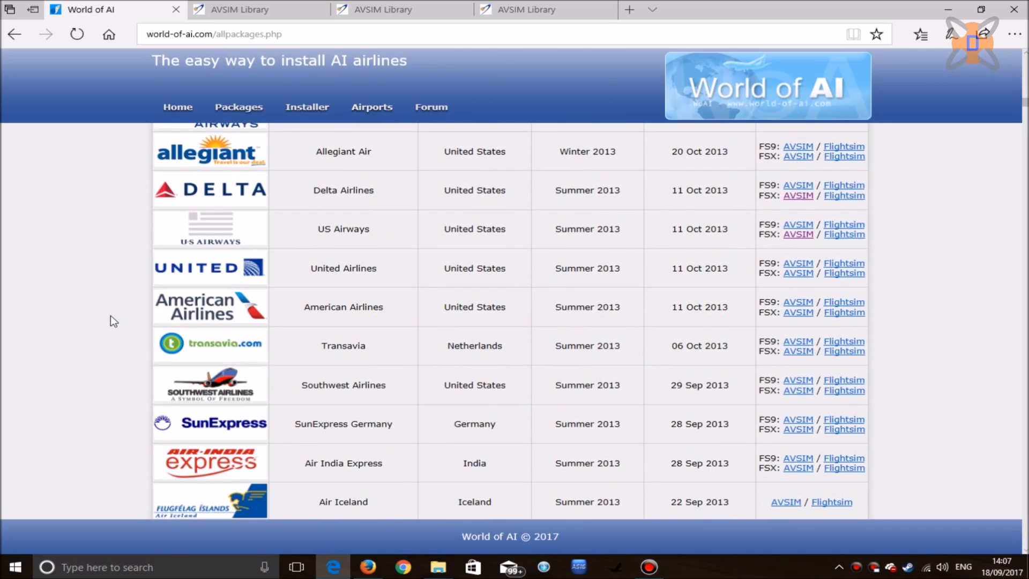
{"action": "scroll", "coordinate": [112, 320], "scroll_direction": "up", "scroll_amount": 2}
{"action": "left_click", "coordinate": [241, 10]}
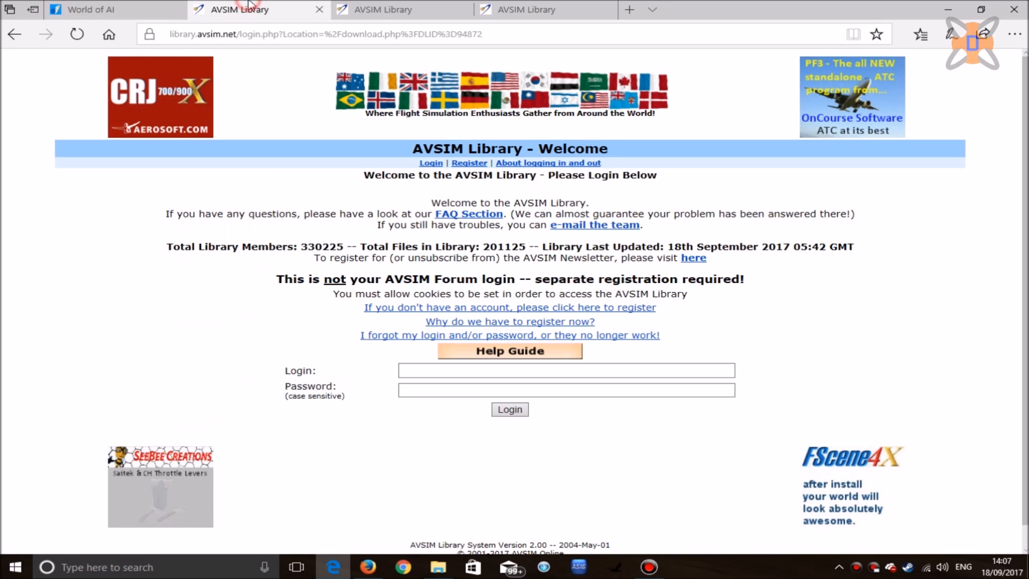
{"action": "left_click", "coordinate": [383, 10]}
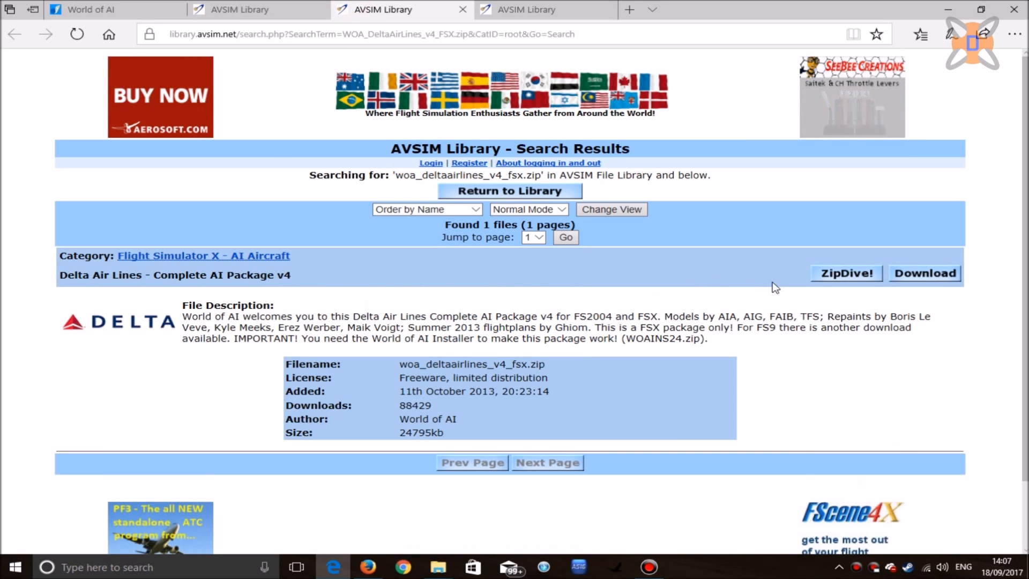
{"action": "left_click", "coordinate": [527, 10]}
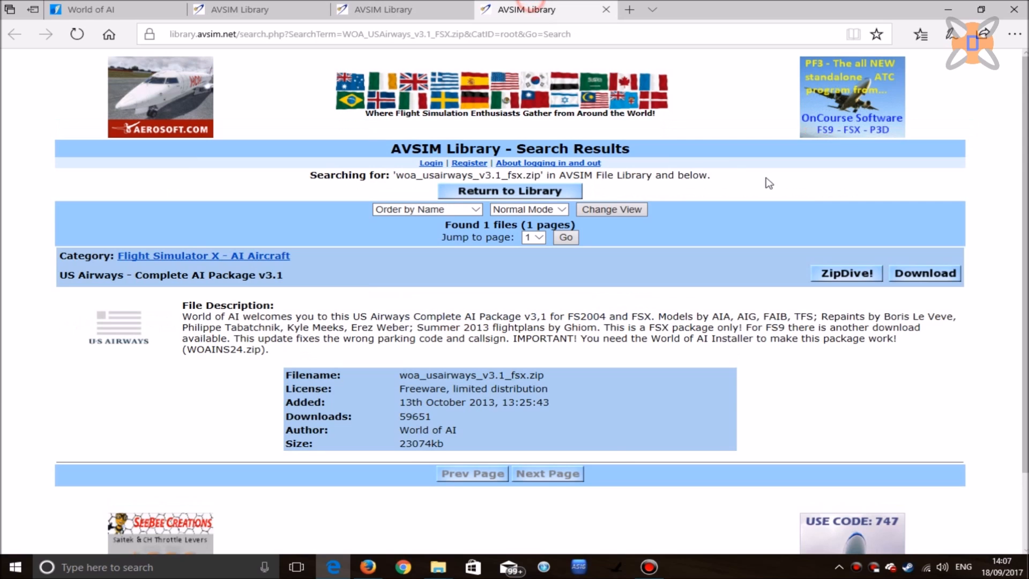
{"action": "left_click", "coordinate": [911, 277]}
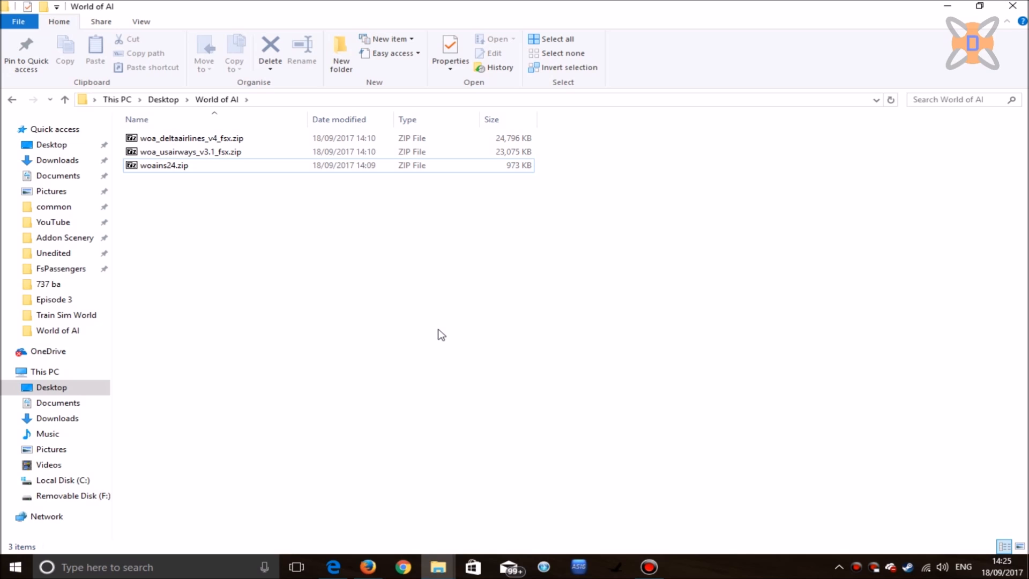
Create an Installer folder in World of AI and move woains24.zip into it.
{"action": "left_click", "coordinate": [342, 55]}
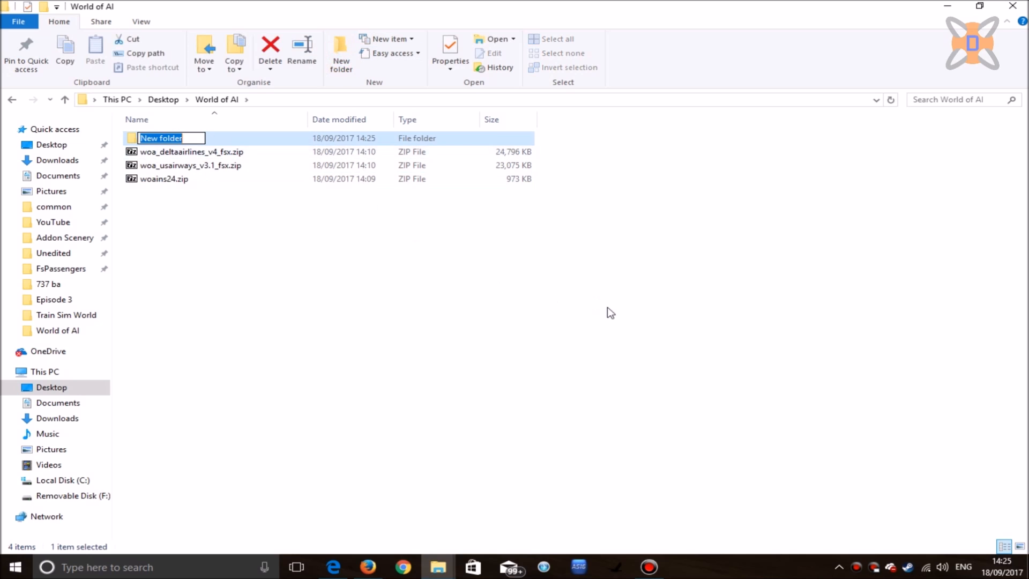
{"action": "type", "text": "Installer"}
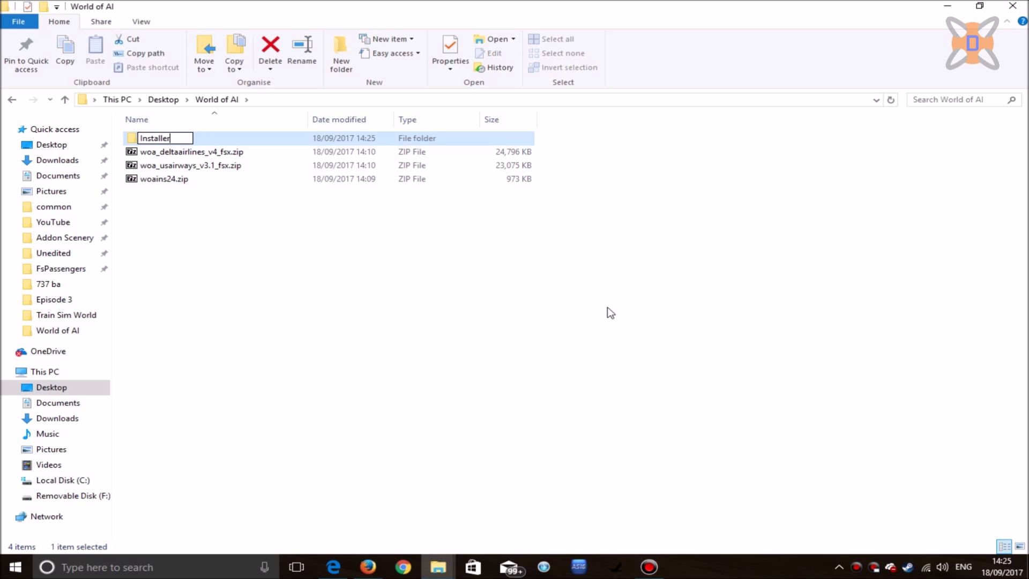
{"action": "key", "text": "Return"}
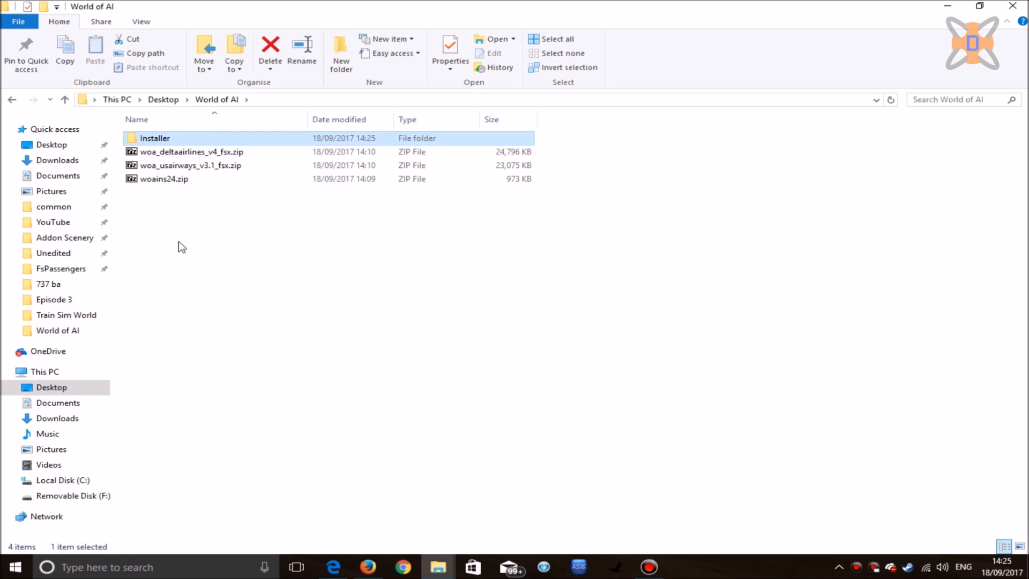
{"action": "left_click_drag", "start_coordinate": [160, 179], "coordinate": [176, 150]}
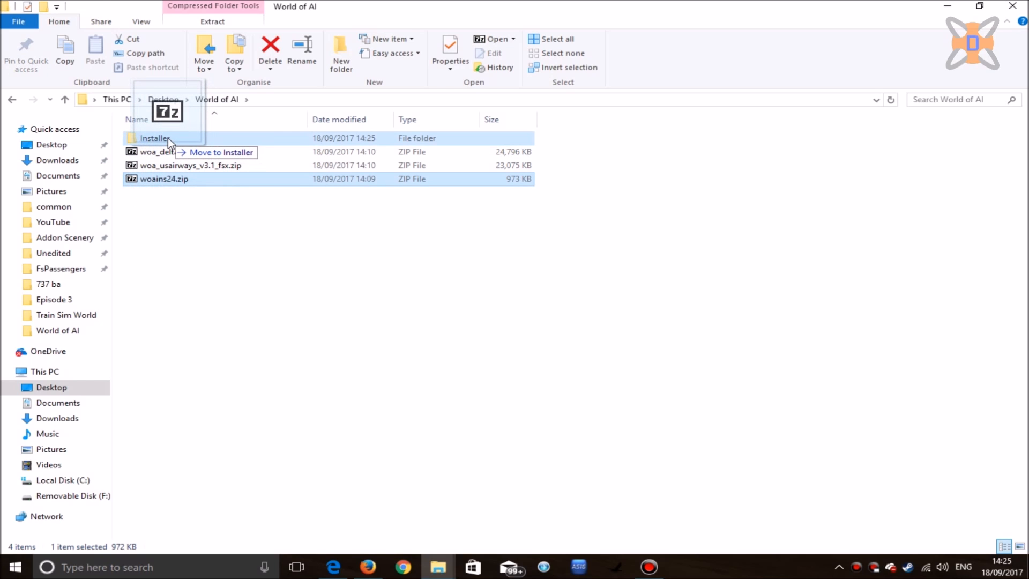
{"action": "left_click_drag", "start_coordinate": [175, 149], "coordinate": [168, 137]}
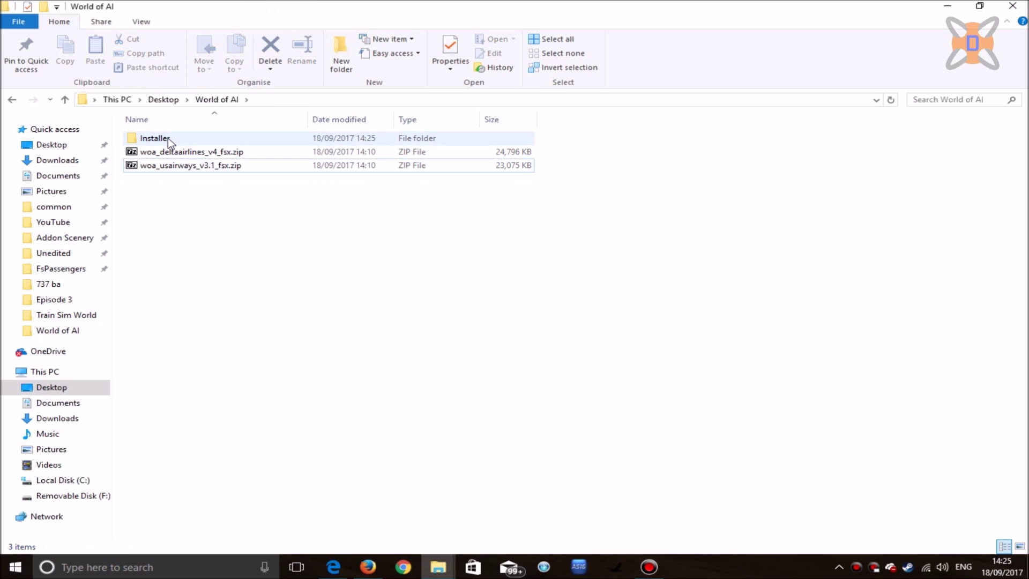
Select woains24.zip inside the Installer folder and review the extraction options.
{"action": "double_click", "coordinate": [224, 142]}
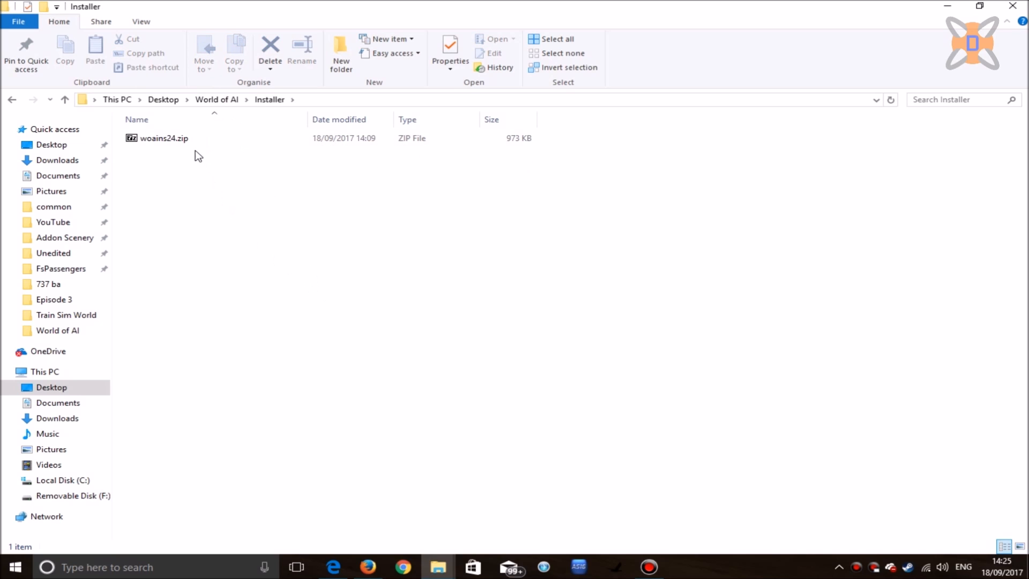
{"action": "left_click", "coordinate": [189, 138]}
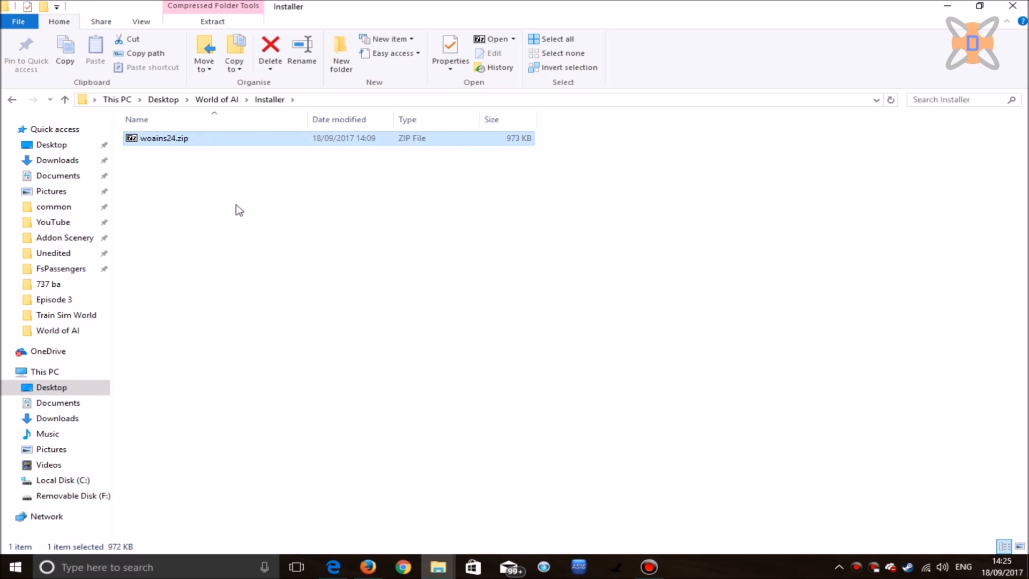
{"action": "left_click", "coordinate": [203, 21]}
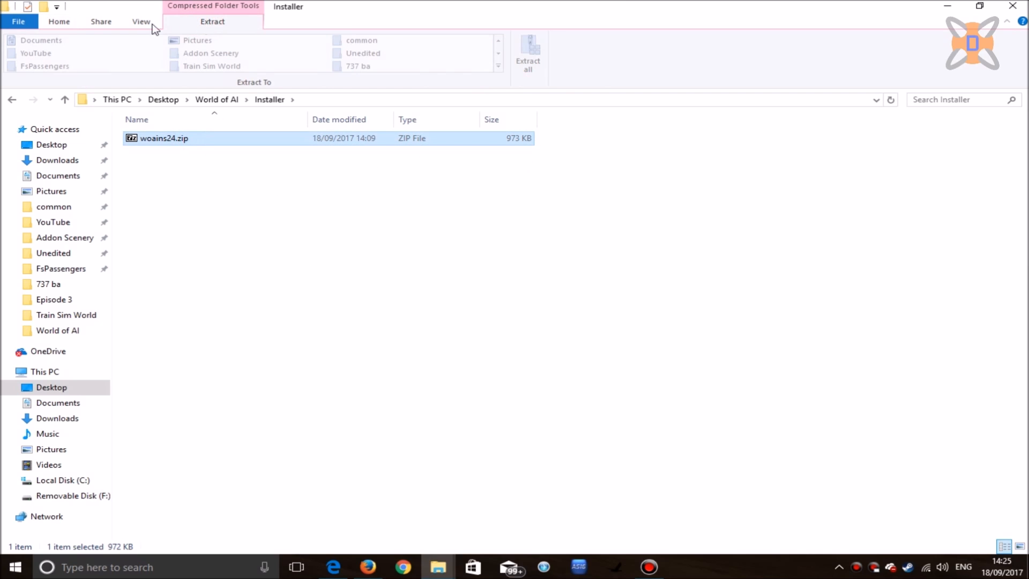
{"action": "left_click", "coordinate": [59, 22]}
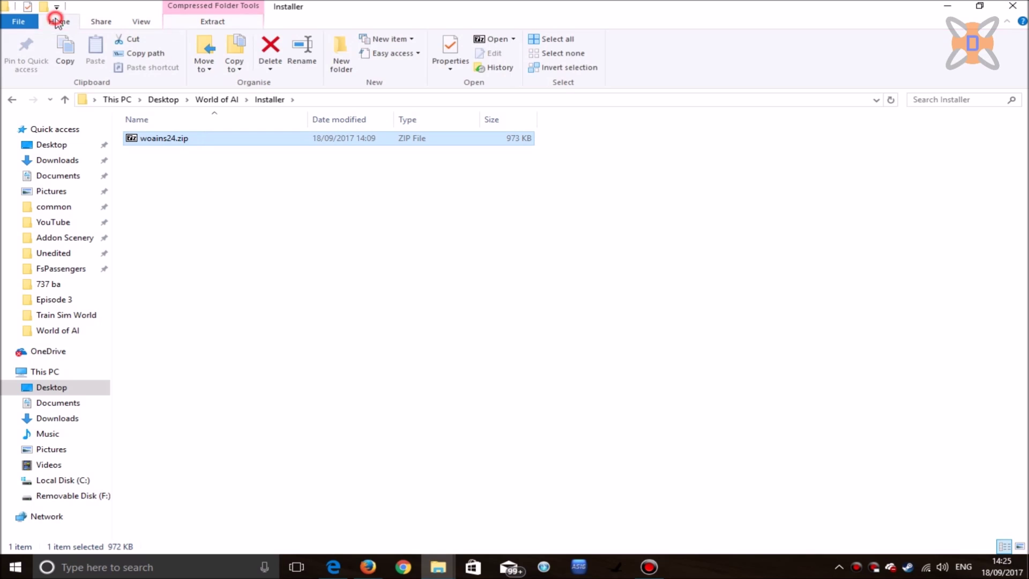
Extract woains24.zip here with 7-Zip, yielding WOAI Installer.exe, and return to World of AI.
{"action": "right_click", "coordinate": [194, 141]}
{"action": "mouse_move", "coordinate": [229, 162]}
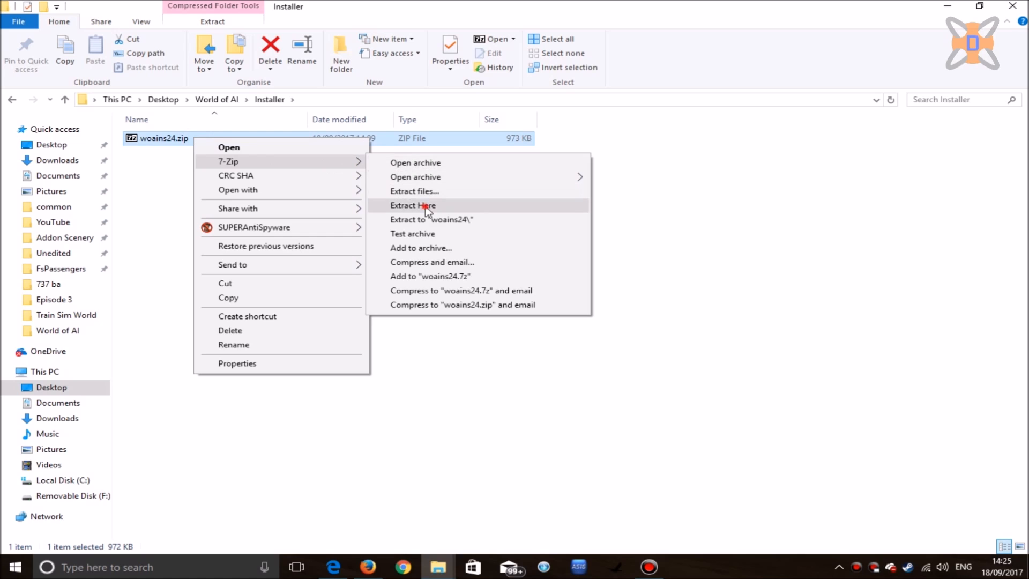
{"action": "left_click", "coordinate": [413, 205]}
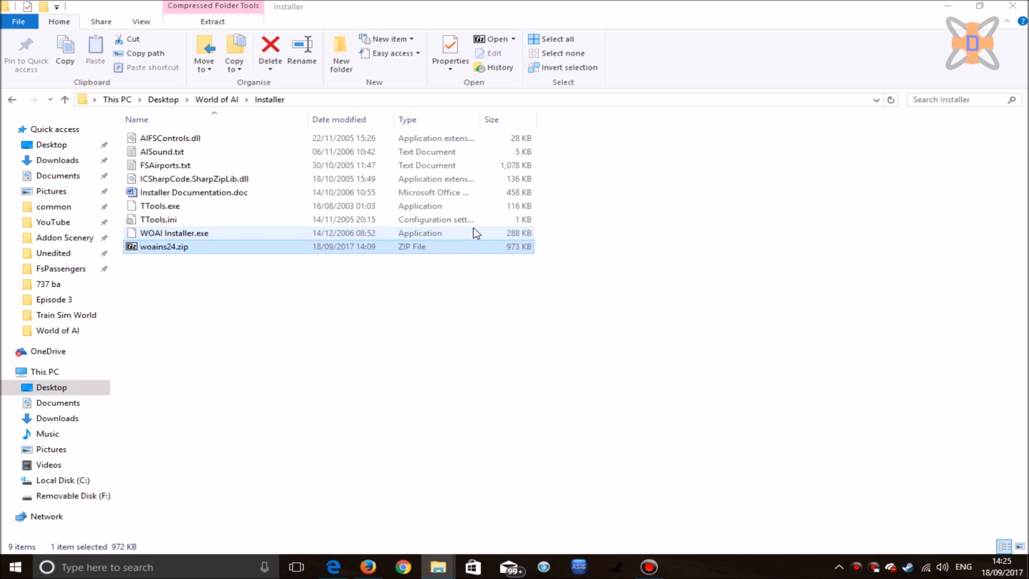
{"action": "left_click", "coordinate": [474, 233], "text": "ctrl"}
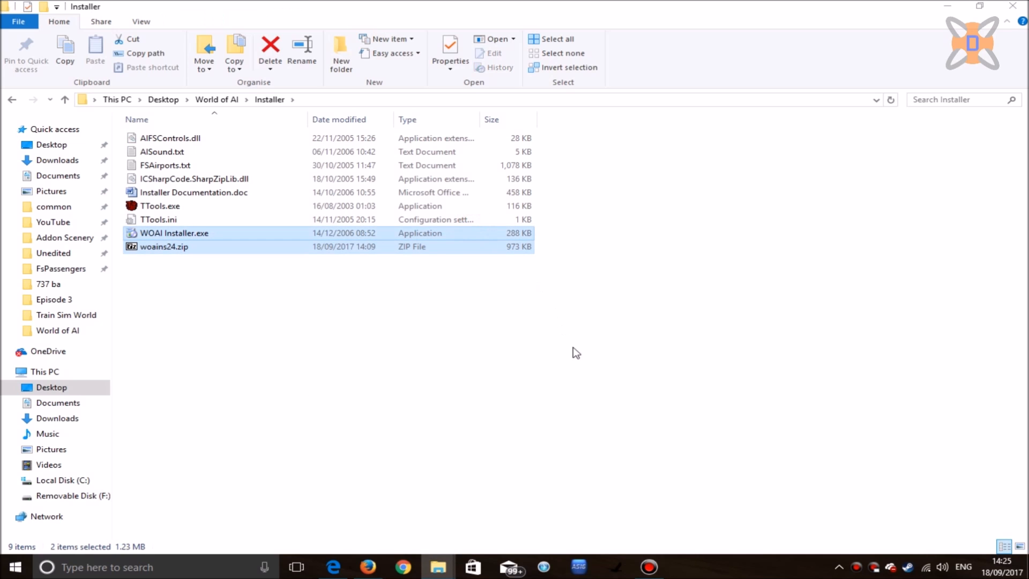
{"action": "left_click", "coordinate": [409, 372]}
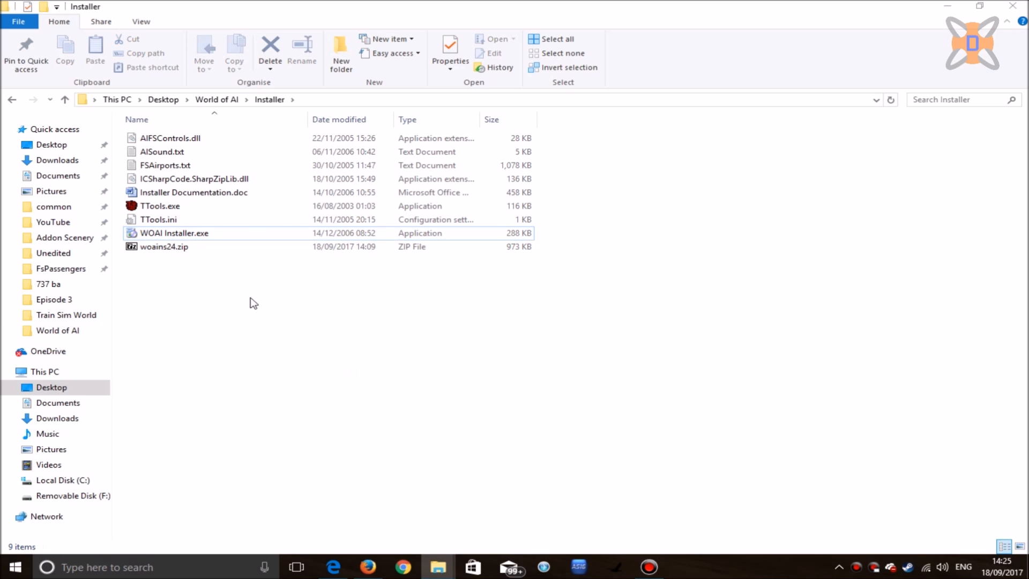
{"action": "left_click", "coordinate": [216, 99]}
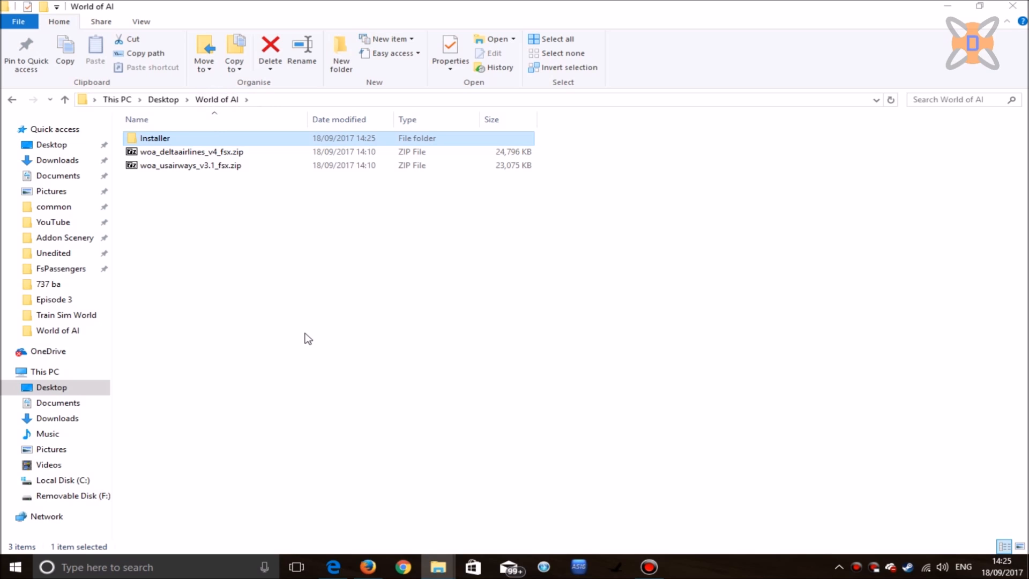
Extract the US Airways fsx zip into World of AI with 7-Zip Extract Here.
{"action": "left_click", "coordinate": [225, 226]}
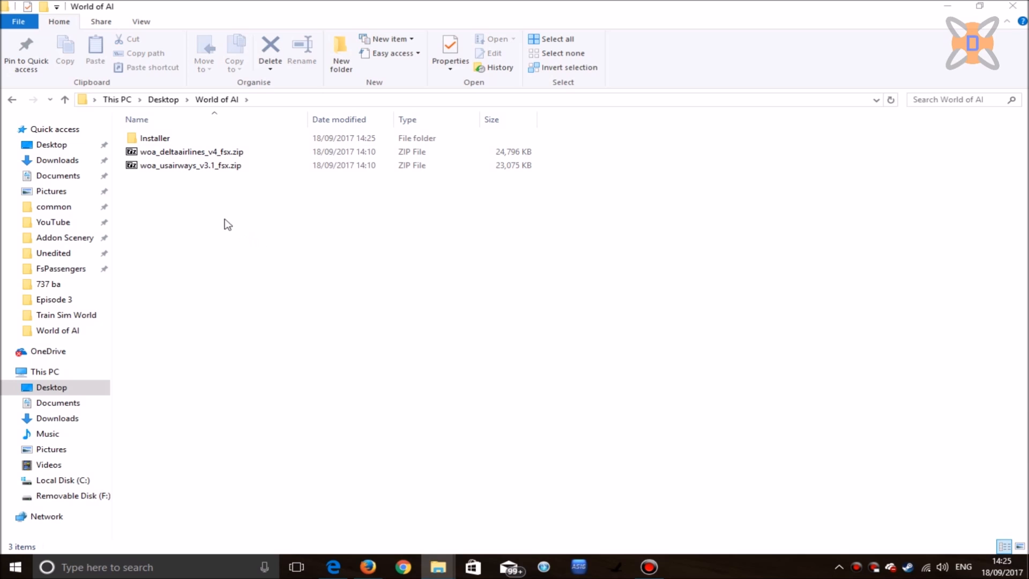
{"action": "left_click", "coordinate": [205, 152]}
{"action": "left_click", "coordinate": [210, 166]}
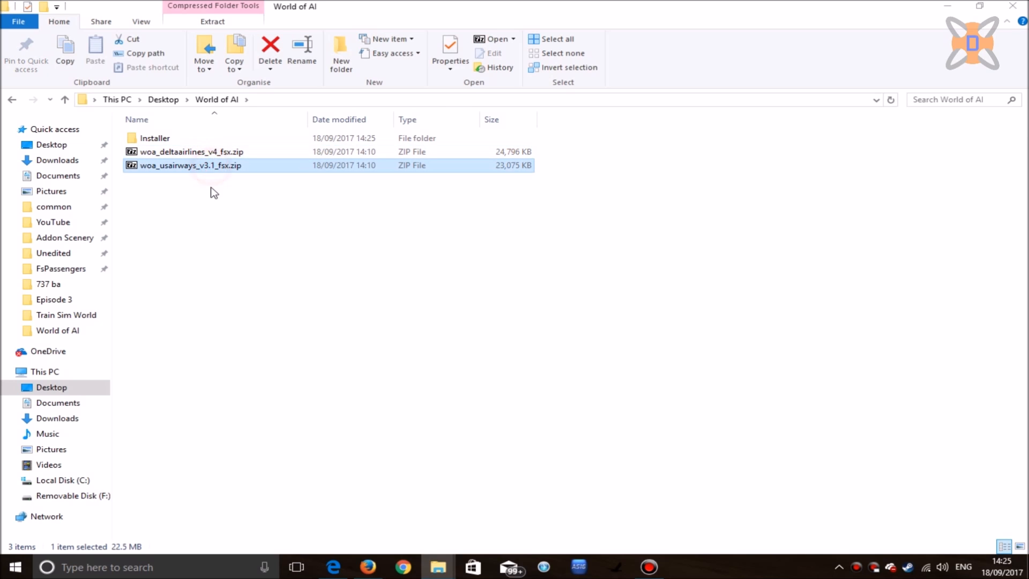
{"action": "right_click", "coordinate": [193, 165]}
{"action": "mouse_move", "coordinate": [241, 187]}
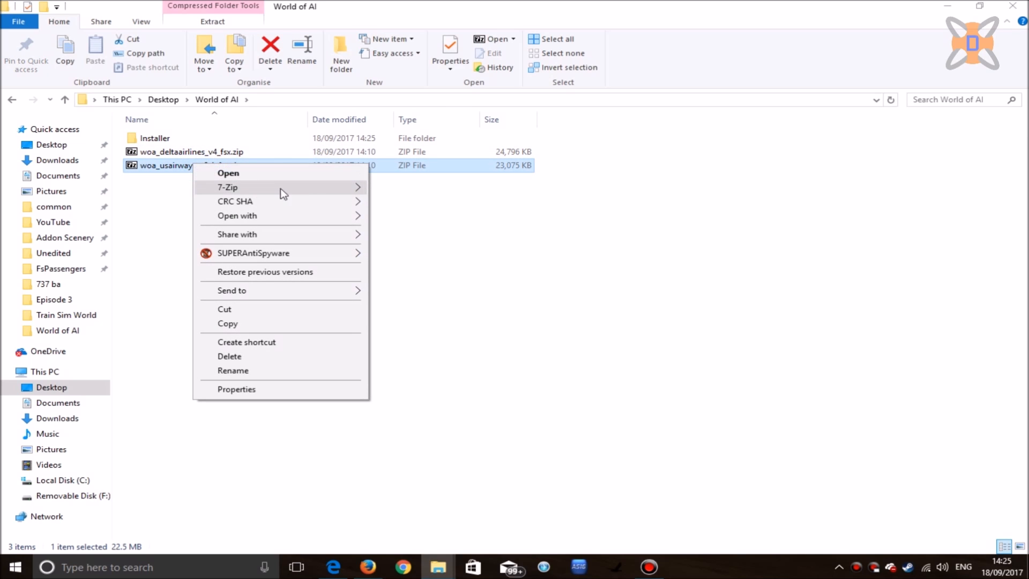
{"action": "left_click", "coordinate": [412, 231]}
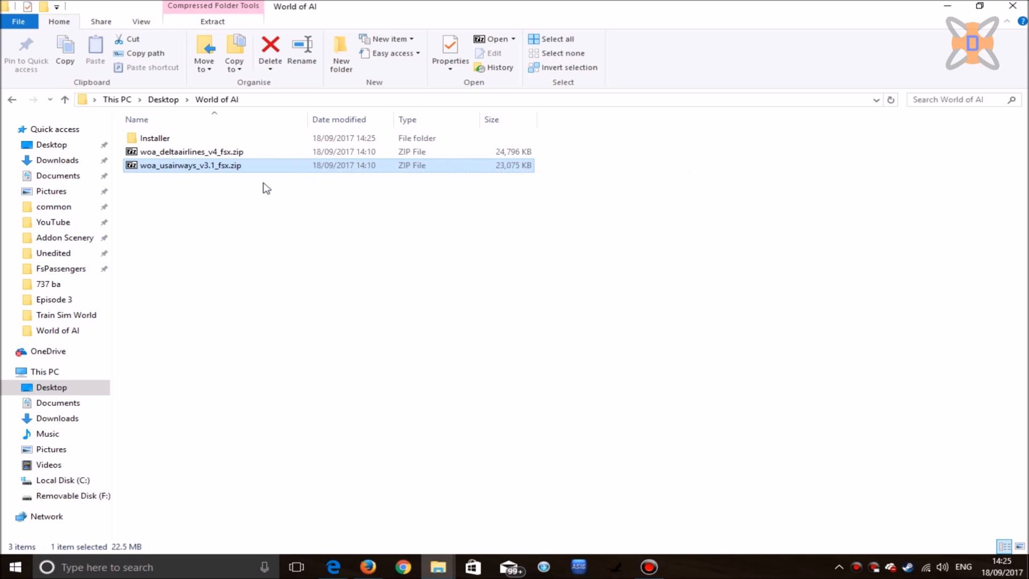
Extract the Delta fsx zip into World of AI, replacing all duplicate files.
{"action": "right_click", "coordinate": [203, 192]}
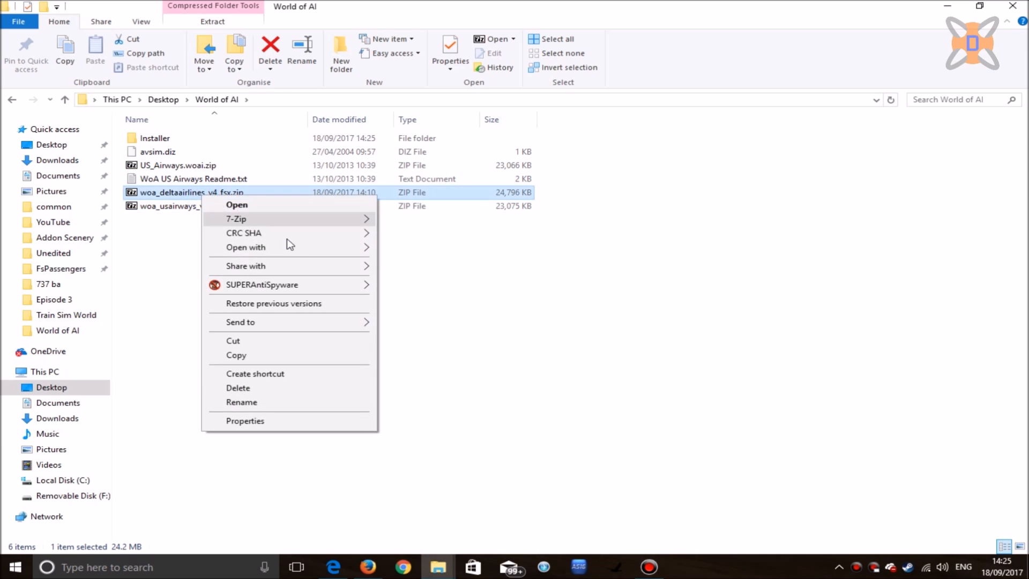
{"action": "mouse_move", "coordinate": [241, 218]}
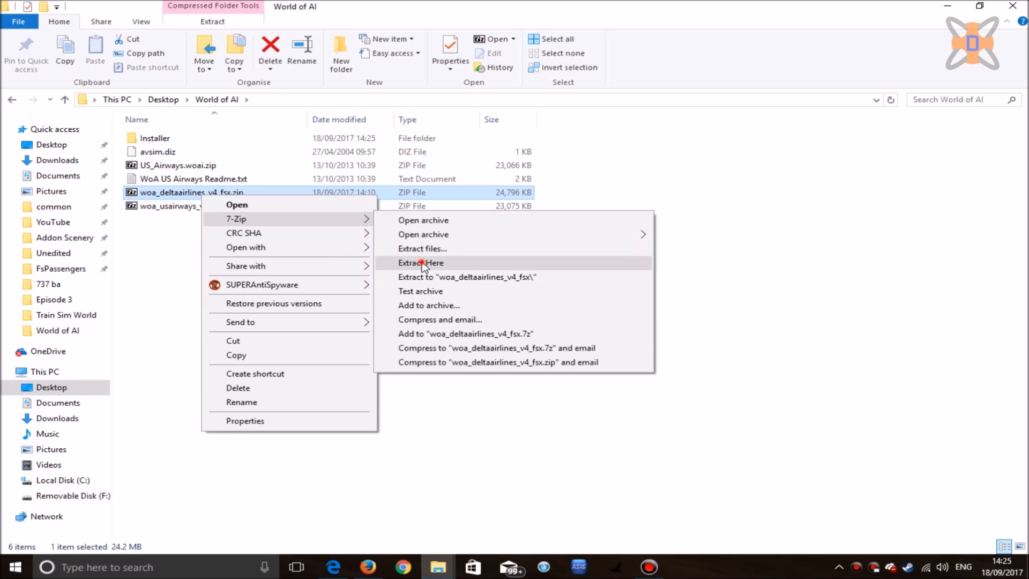
{"action": "left_click", "coordinate": [412, 261]}
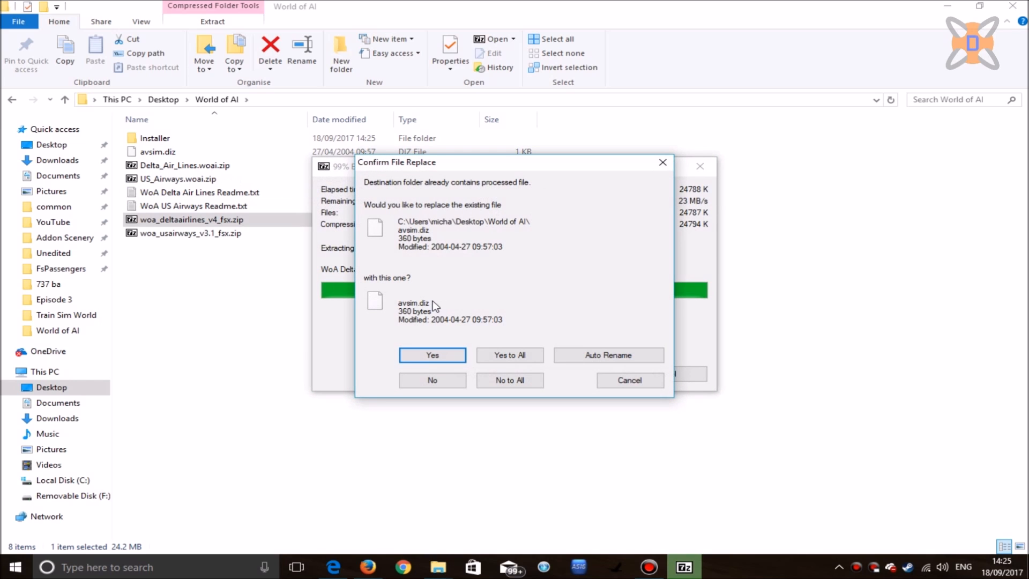
{"action": "left_click", "coordinate": [519, 355]}
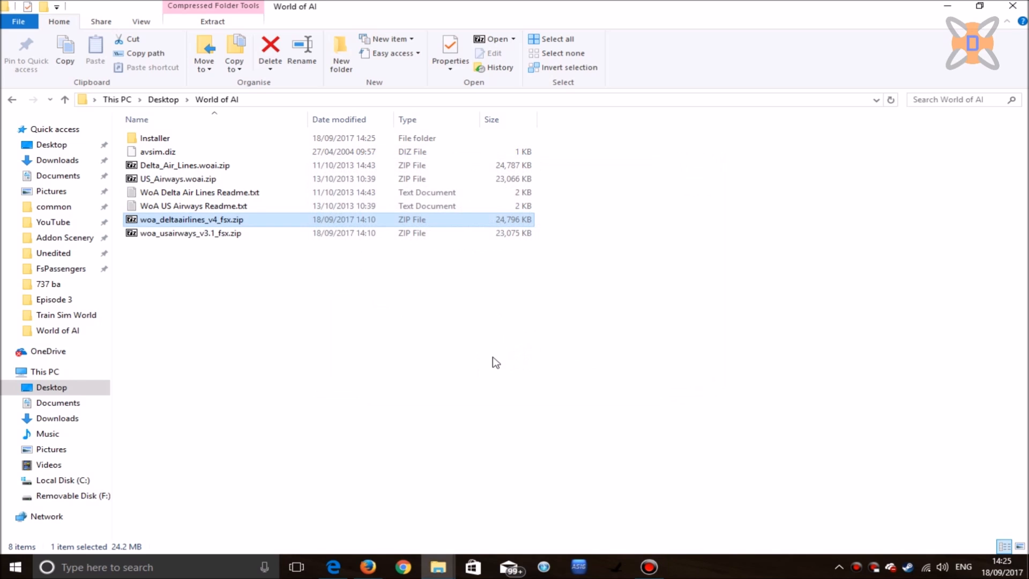
{"action": "left_click", "coordinate": [354, 332]}
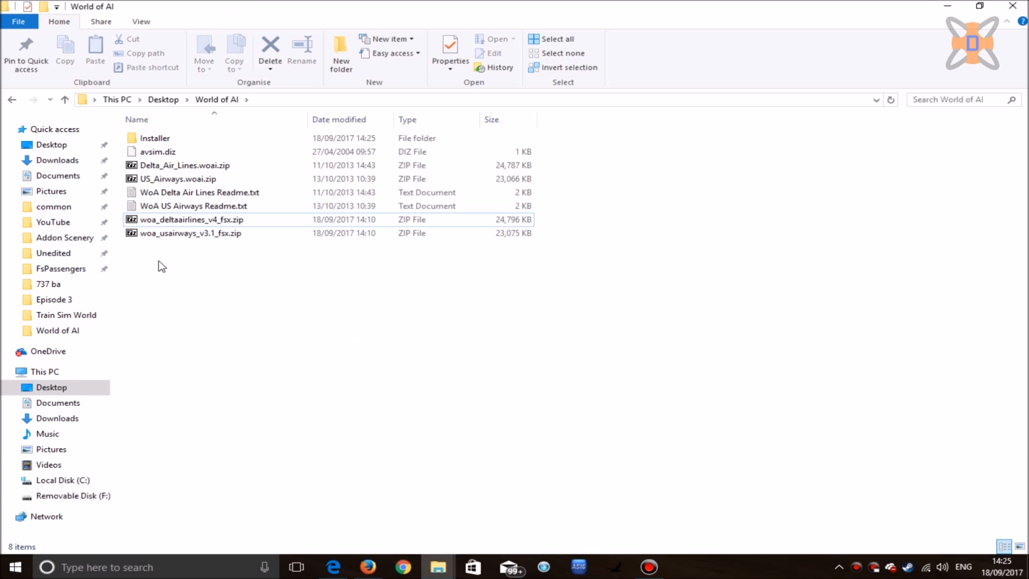
Delete the two original woa_*_fsx.zip files, keeping the Delta_Air_Lines and US_Airways woai zips.
{"action": "left_click_drag", "start_coordinate": [155, 255], "coordinate": [228, 217]}
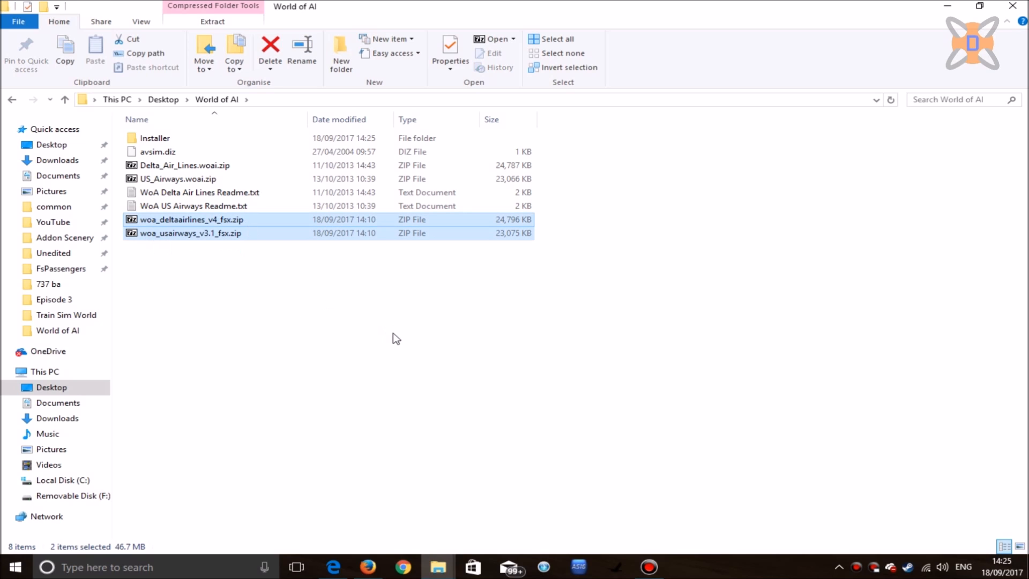
{"action": "key", "text": "Delete"}
{"action": "key", "text": "Return"}
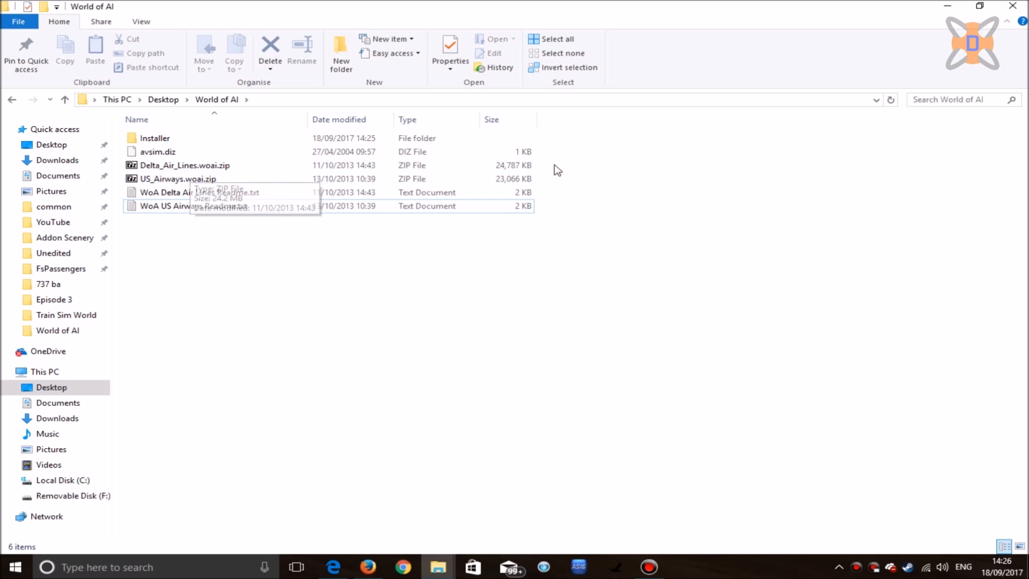
{"action": "left_click_drag", "start_coordinate": [553, 164], "coordinate": [463, 183]}
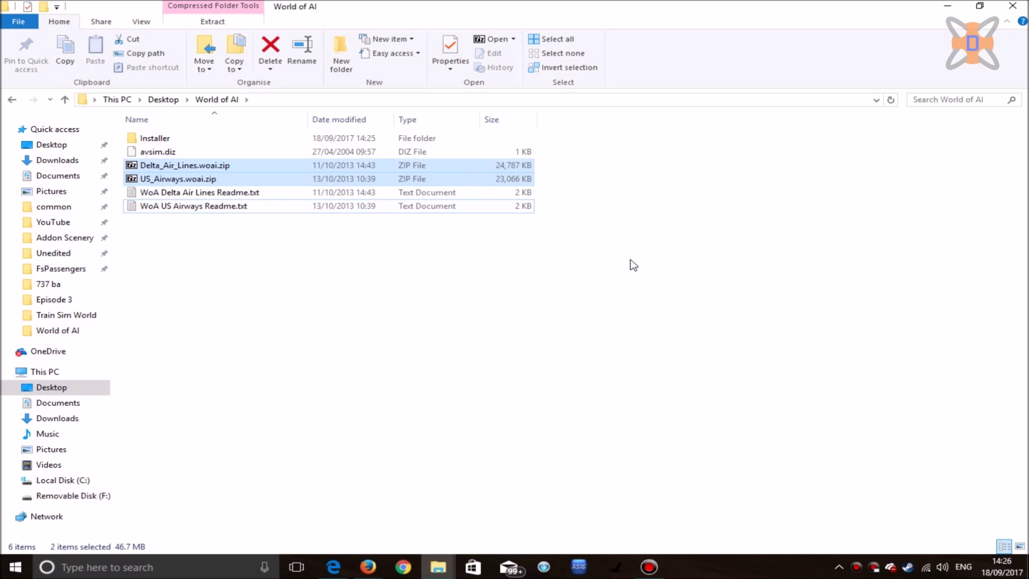
{"action": "left_click", "coordinate": [404, 305]}
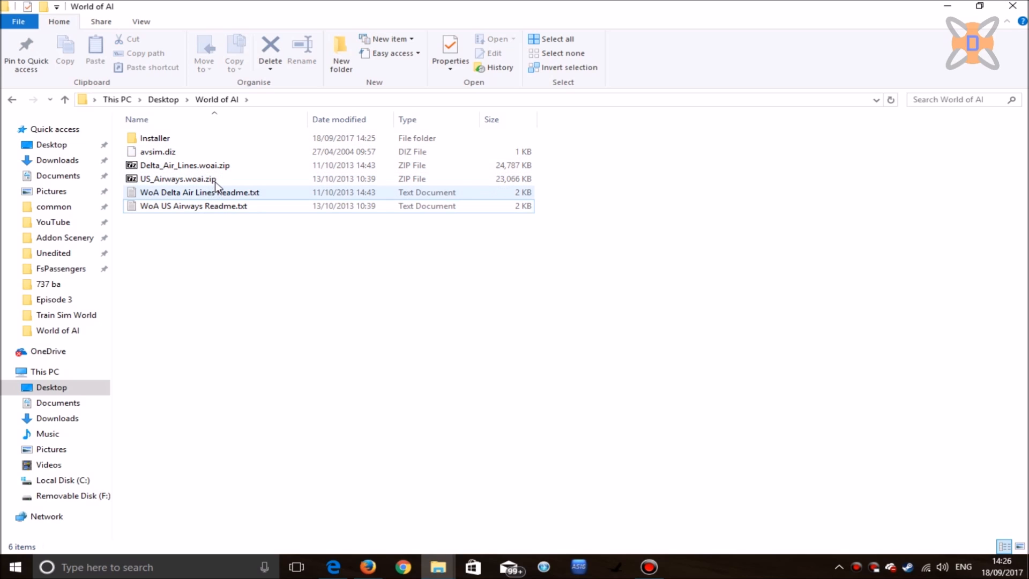
Launch WOAI Installer.exe and choose Microsoft Flight Simulator X as the target simulator.
{"action": "double_click", "coordinate": [155, 137]}
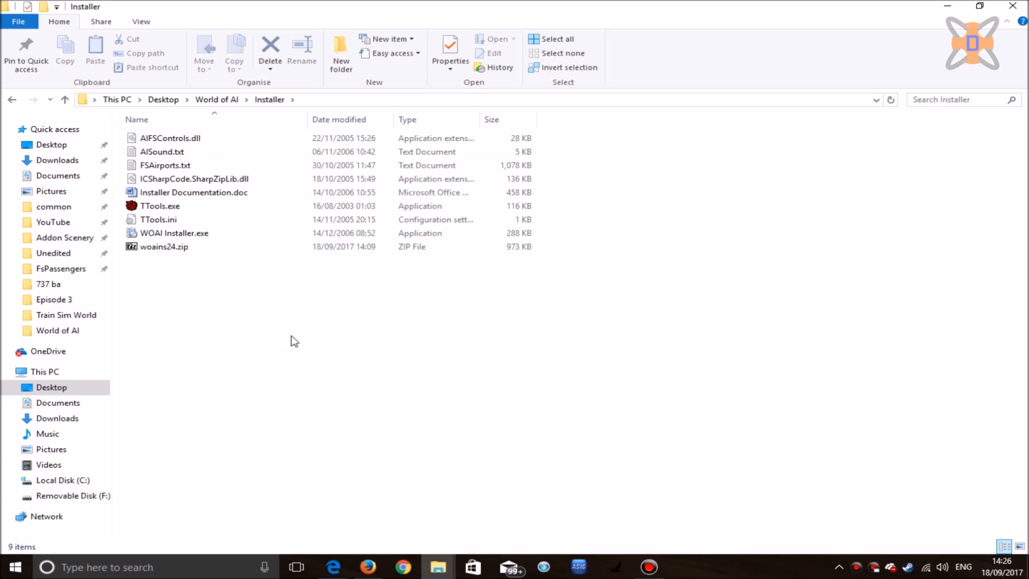
{"action": "double_click", "coordinate": [216, 236]}
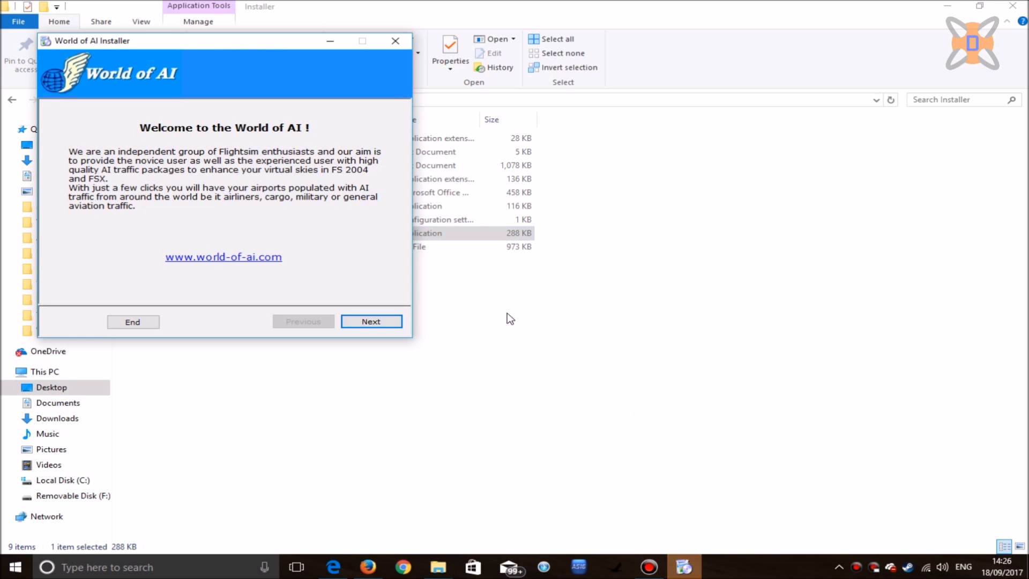
{"action": "left_click", "coordinate": [370, 321]}
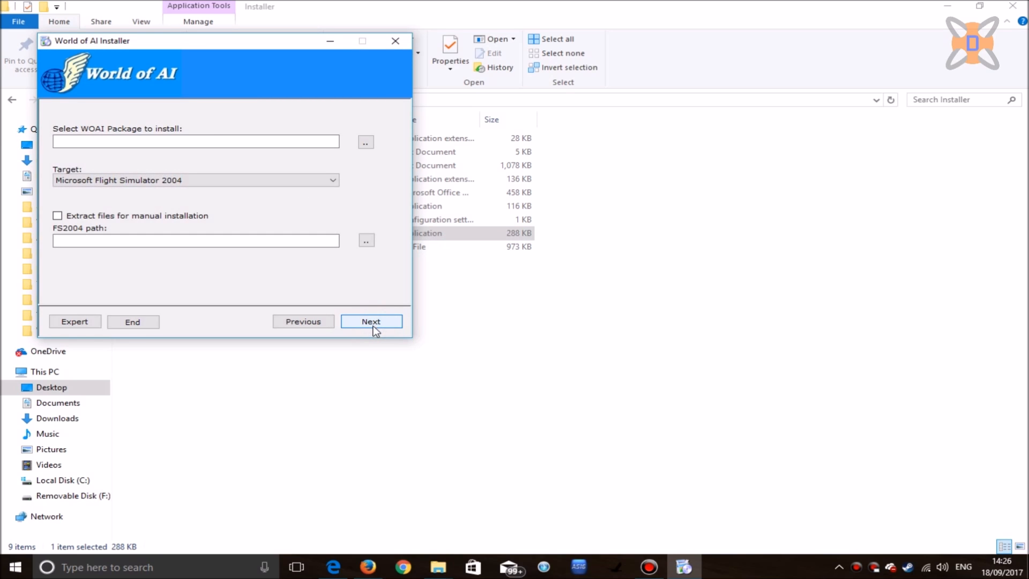
{"action": "left_click", "coordinate": [196, 180]}
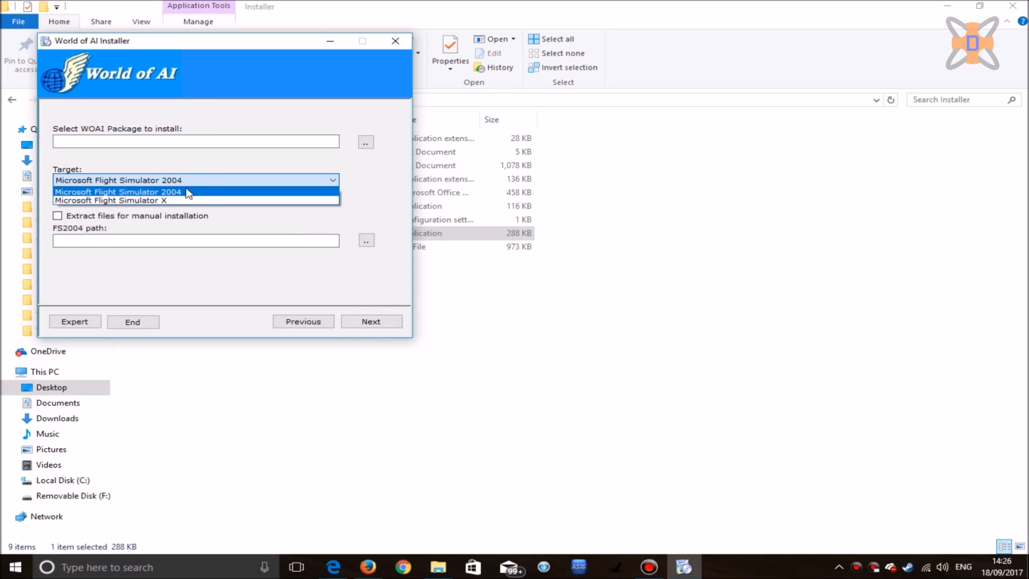
{"action": "left_click", "coordinate": [193, 201]}
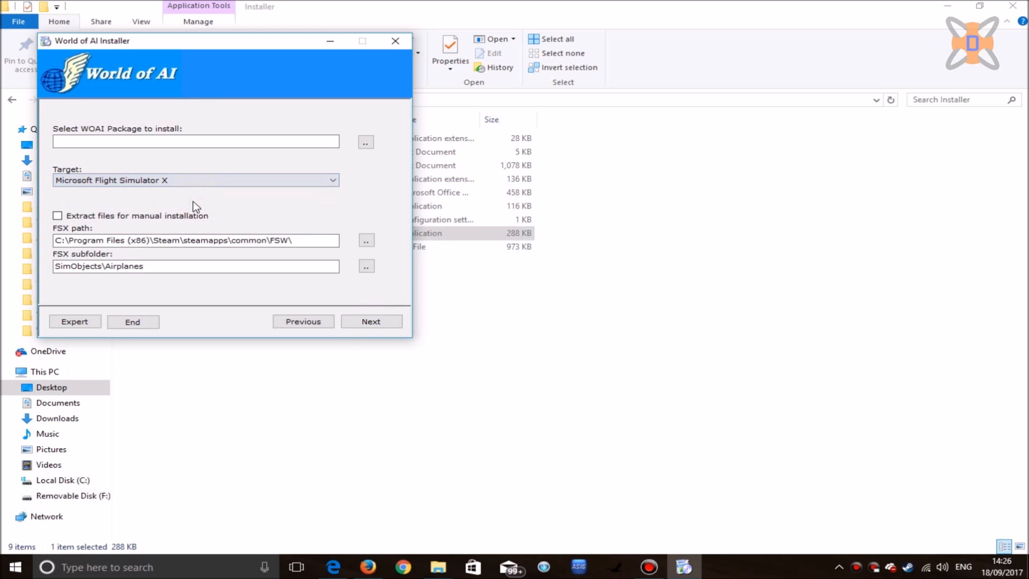
Browse to the Steam FSW folder and pick fsx.exe as the simulator executable.
{"action": "left_click", "coordinate": [367, 243]}
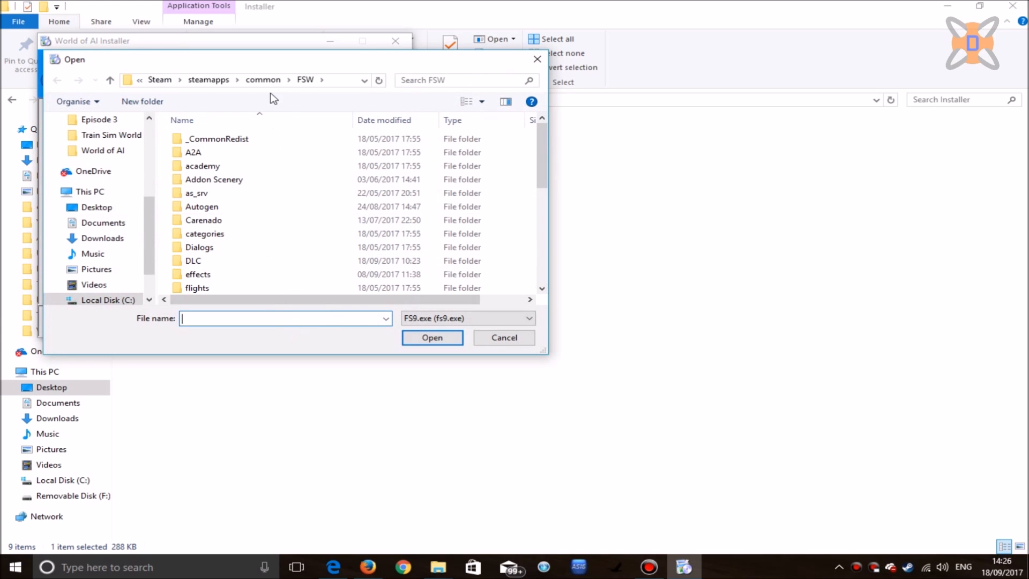
{"action": "left_click", "coordinate": [262, 80]}
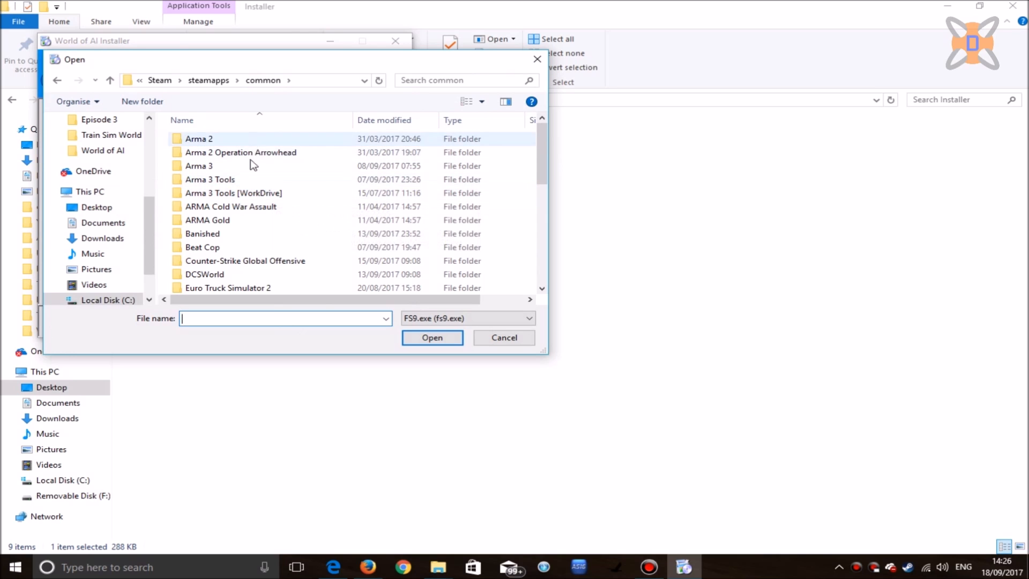
{"action": "scroll", "coordinate": [250, 168], "scroll_direction": "down", "scroll_amount": 1}
{"action": "scroll", "coordinate": [241, 197], "scroll_direction": "down", "scroll_amount": 4}
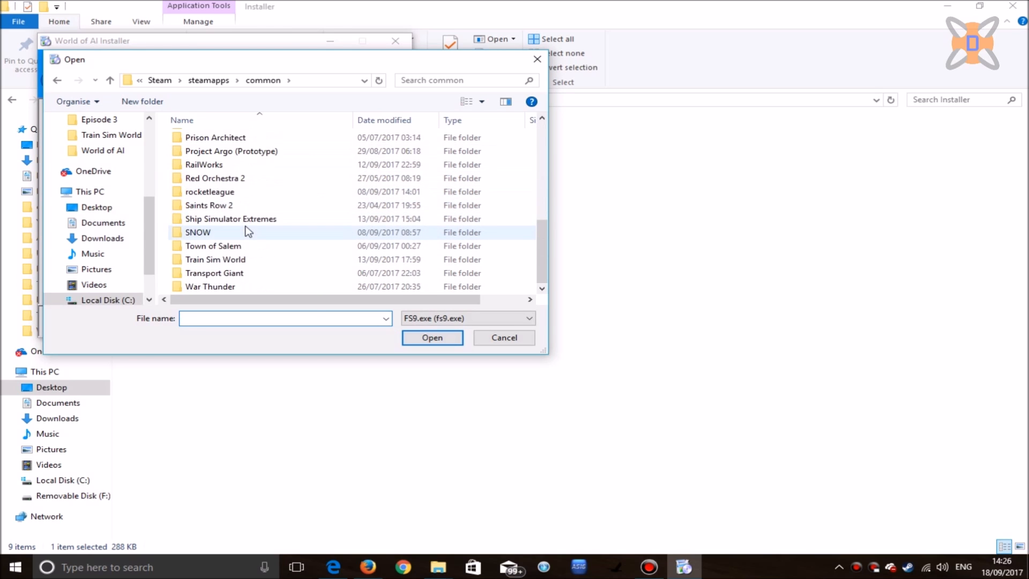
{"action": "scroll", "coordinate": [248, 230], "scroll_direction": "up", "scroll_amount": 4}
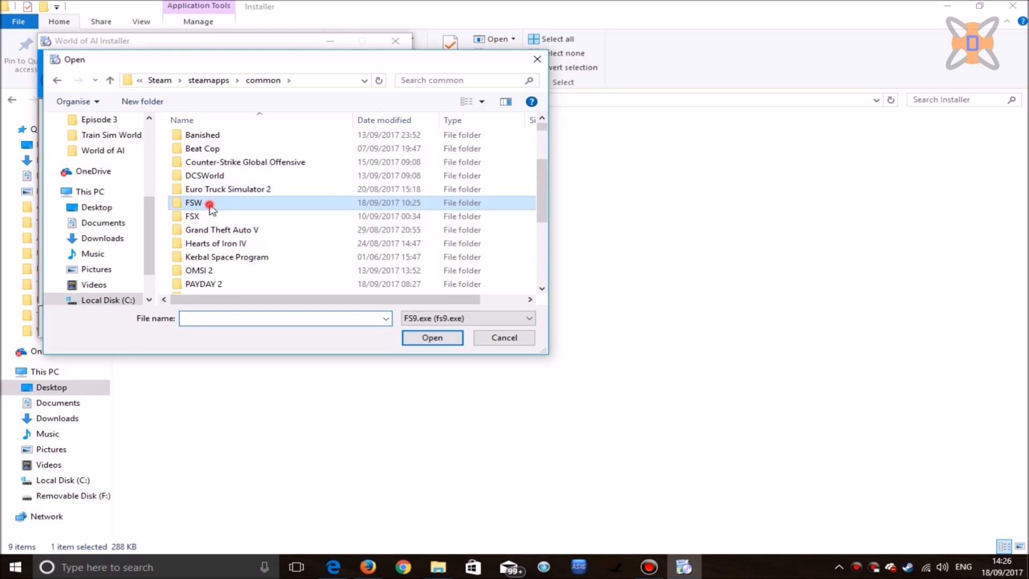
{"action": "double_click", "coordinate": [208, 205]}
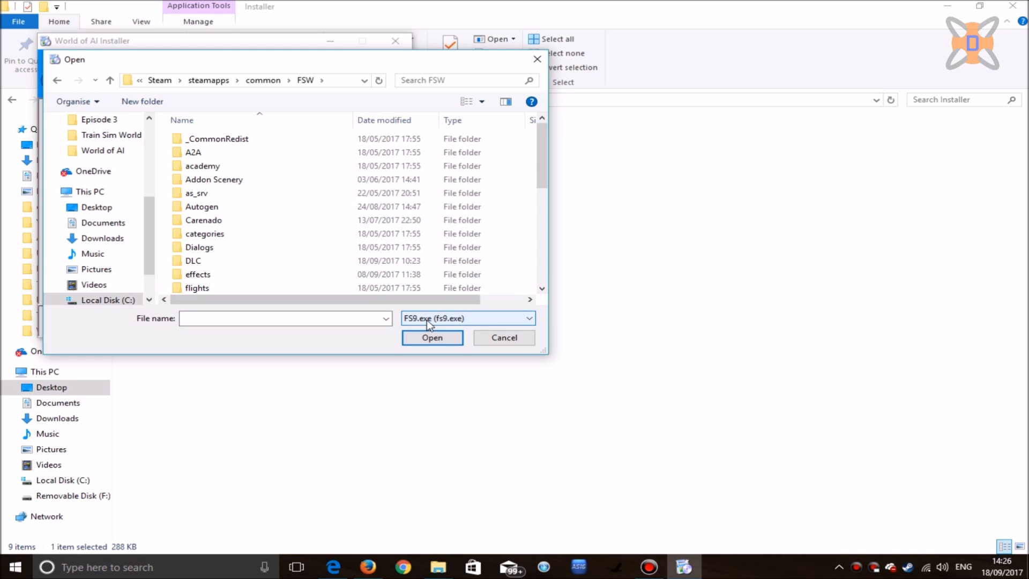
{"action": "left_click", "coordinate": [479, 319]}
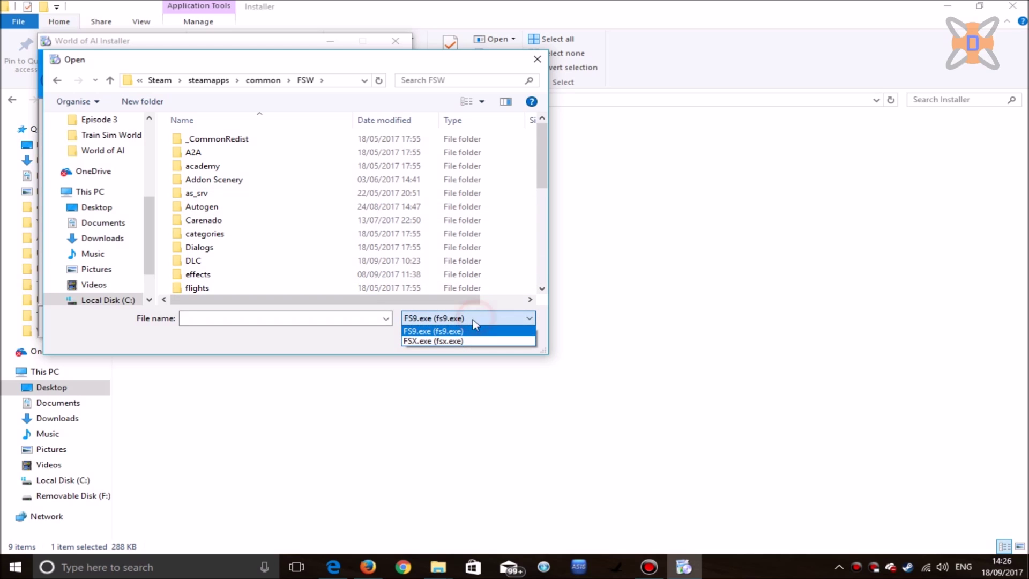
{"action": "left_click", "coordinate": [441, 341]}
{"action": "scroll", "coordinate": [226, 242], "scroll_direction": "down", "scroll_amount": 8}
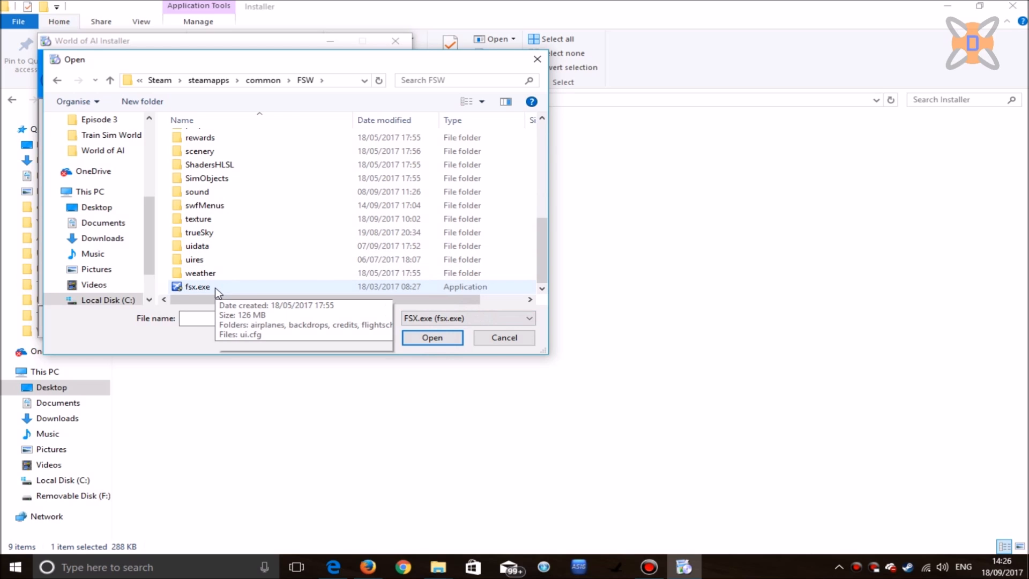
{"action": "left_click", "coordinate": [198, 286]}
Confirm fsx.exe and switch the target back to Microsoft Flight Simulator X.
{"action": "left_click", "coordinate": [429, 338]}
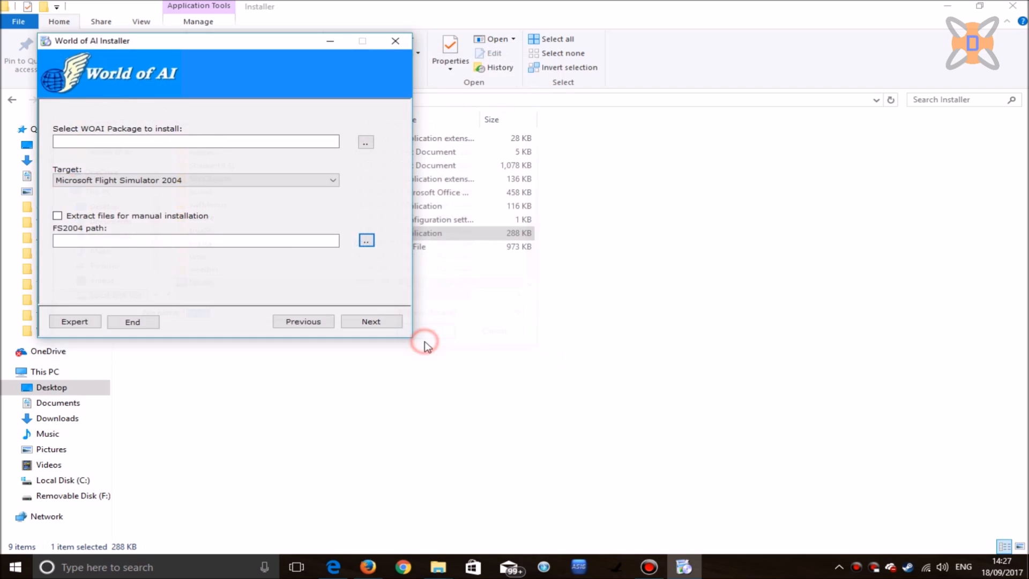
{"action": "left_click", "coordinate": [246, 183]}
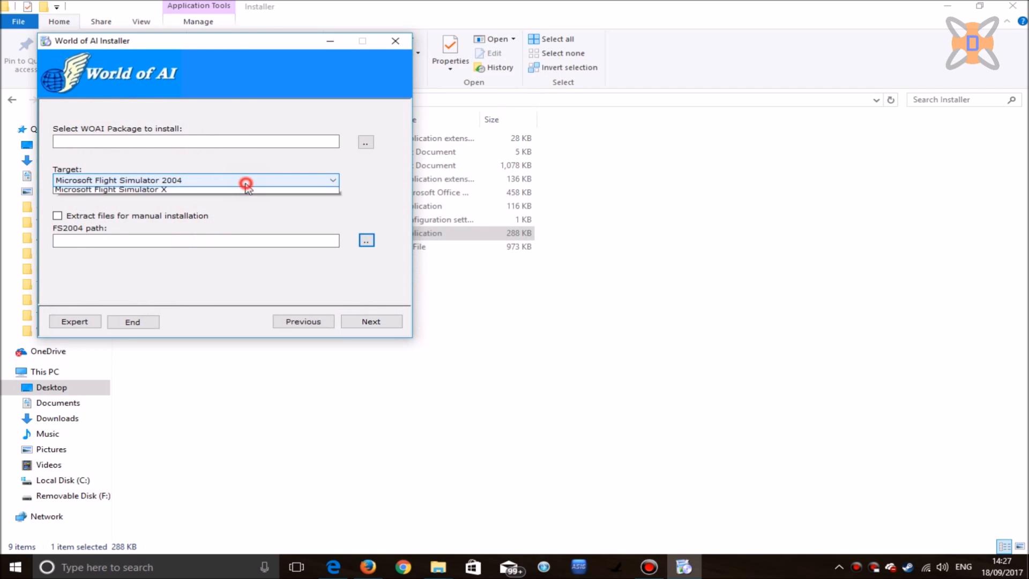
{"action": "left_click", "coordinate": [232, 190]}
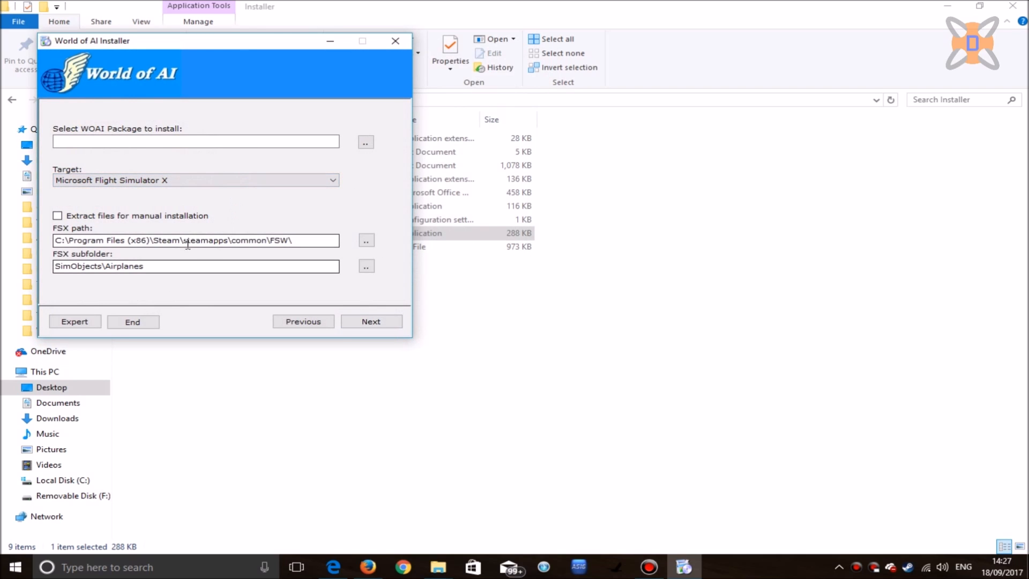
Check the FSW folder path and the SimObjects\Airplanes subfolder fields.
{"action": "left_click_drag", "start_coordinate": [319, 239], "coordinate": [49, 241]}
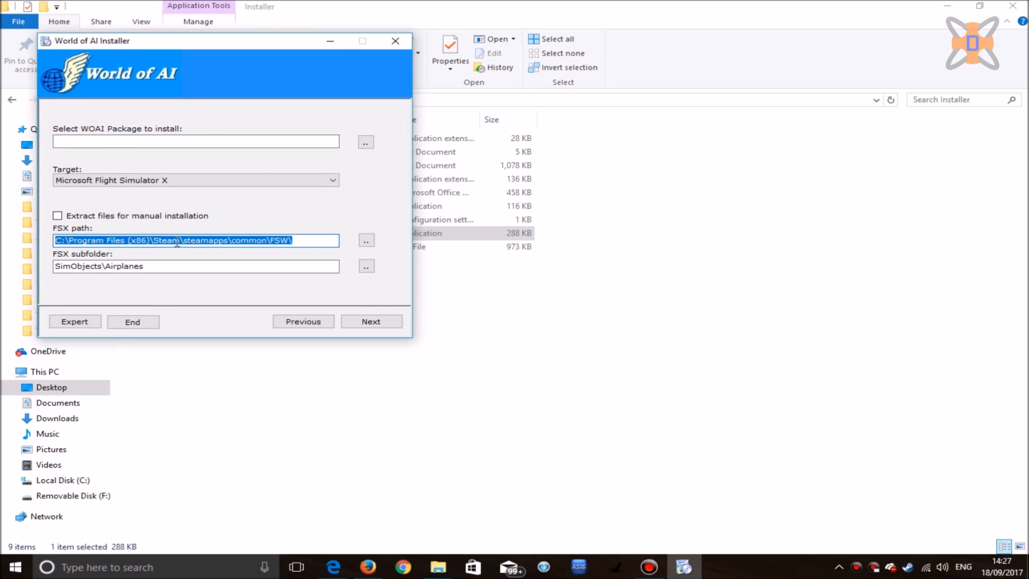
{"action": "left_click", "coordinate": [308, 241]}
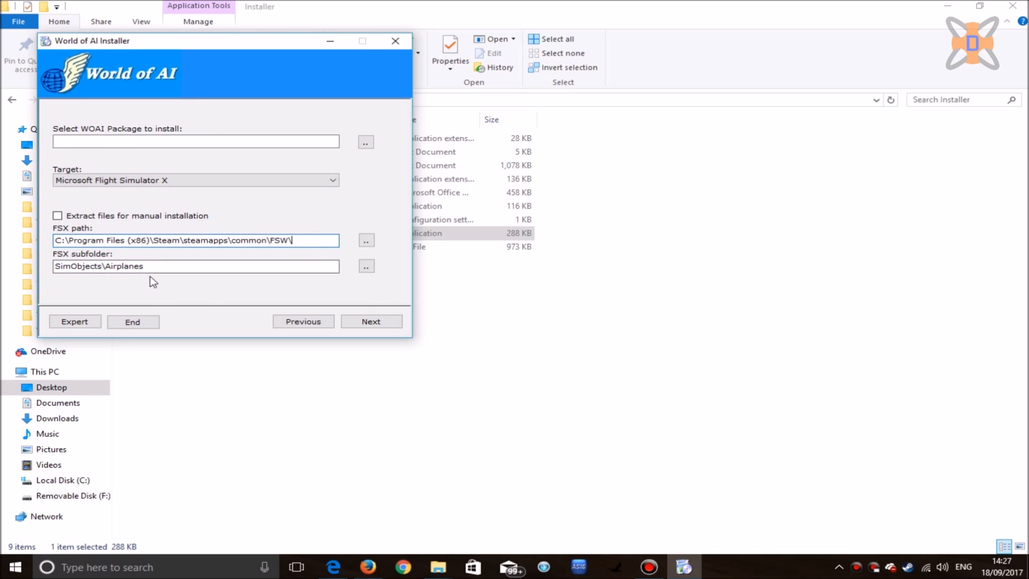
{"action": "left_click", "coordinate": [154, 267]}
{"action": "left_click", "coordinate": [165, 266]}
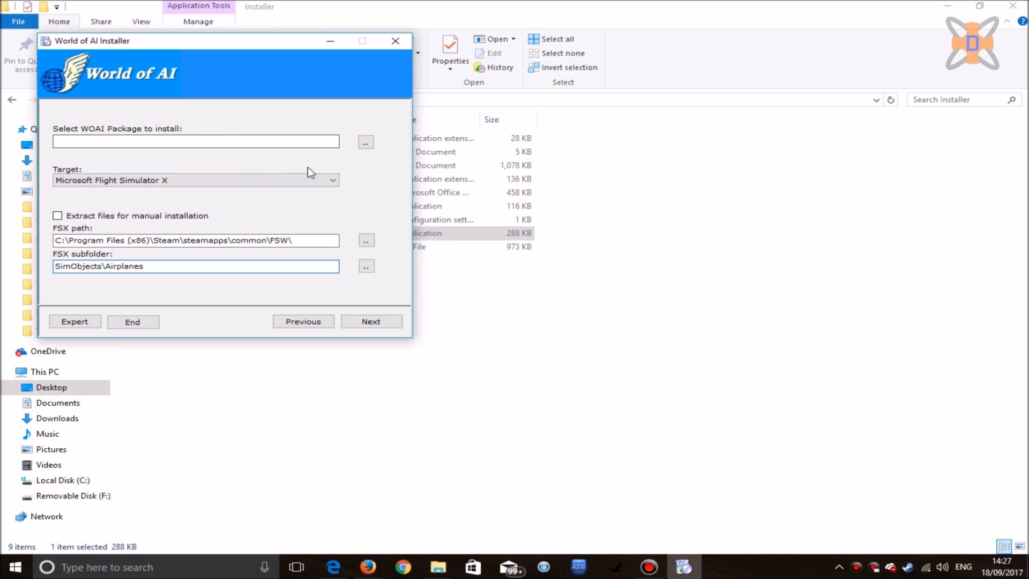
Choose Delta_Air_Lines.woai.zip from the World of AI folder as the package to install.
{"action": "left_click", "coordinate": [367, 142]}
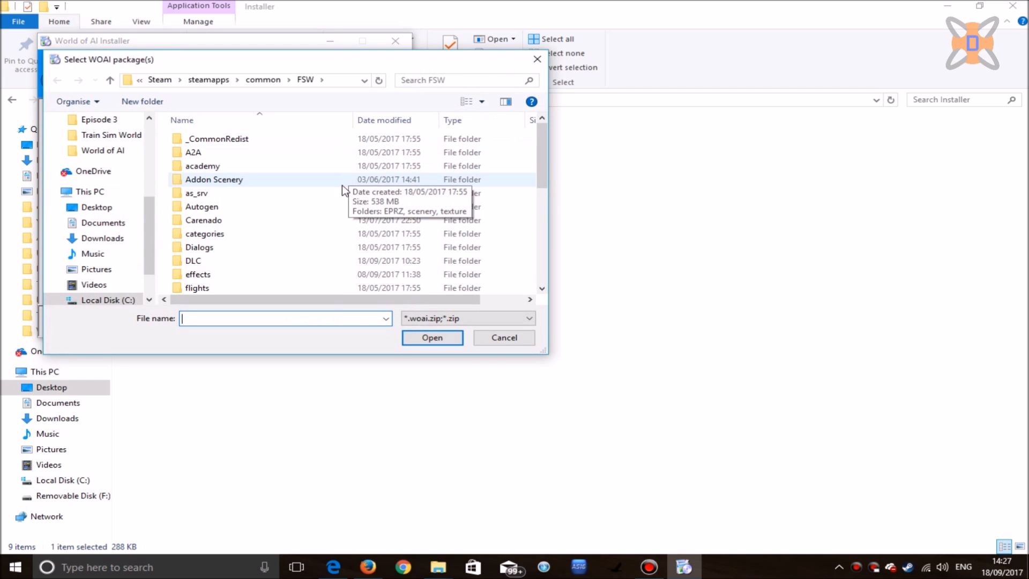
{"action": "scroll", "coordinate": [113, 209], "scroll_direction": "up", "scroll_amount": 2}
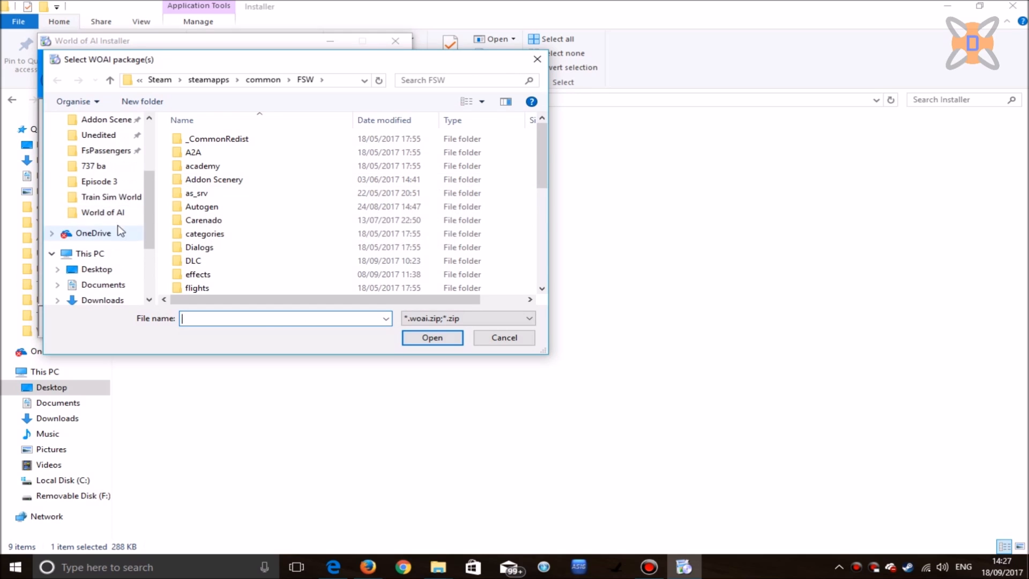
{"action": "left_click", "coordinate": [103, 212]}
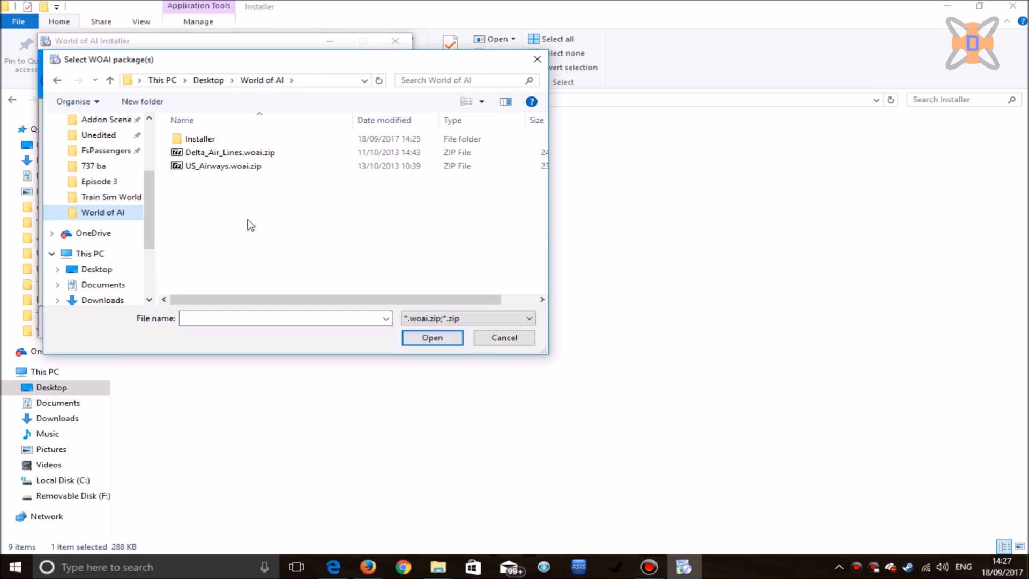
{"action": "double_click", "coordinate": [225, 153]}
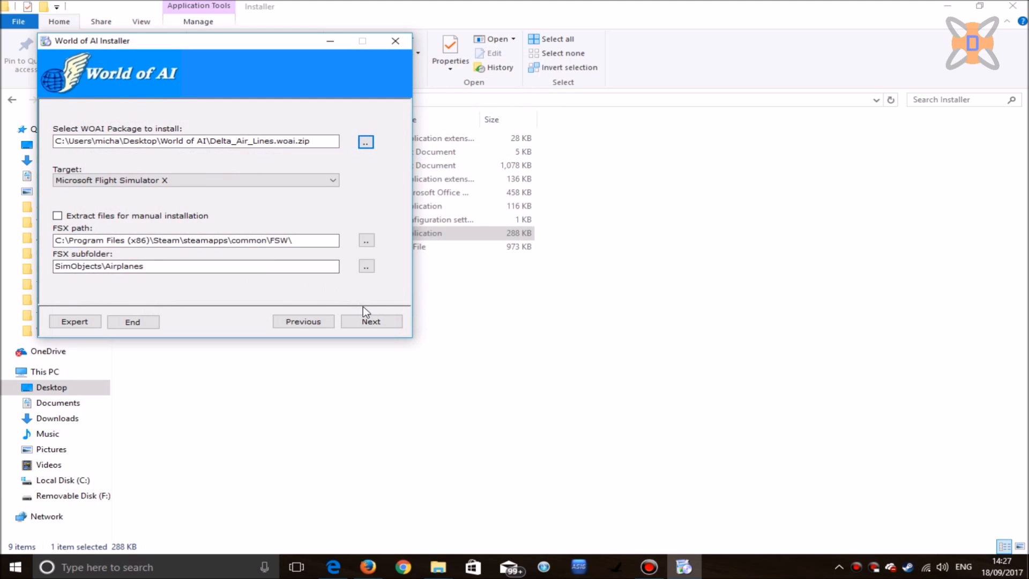
Accept the usage notice, install the Delta Air Lines package, and start over for another package.
{"action": "left_click", "coordinate": [372, 322]}
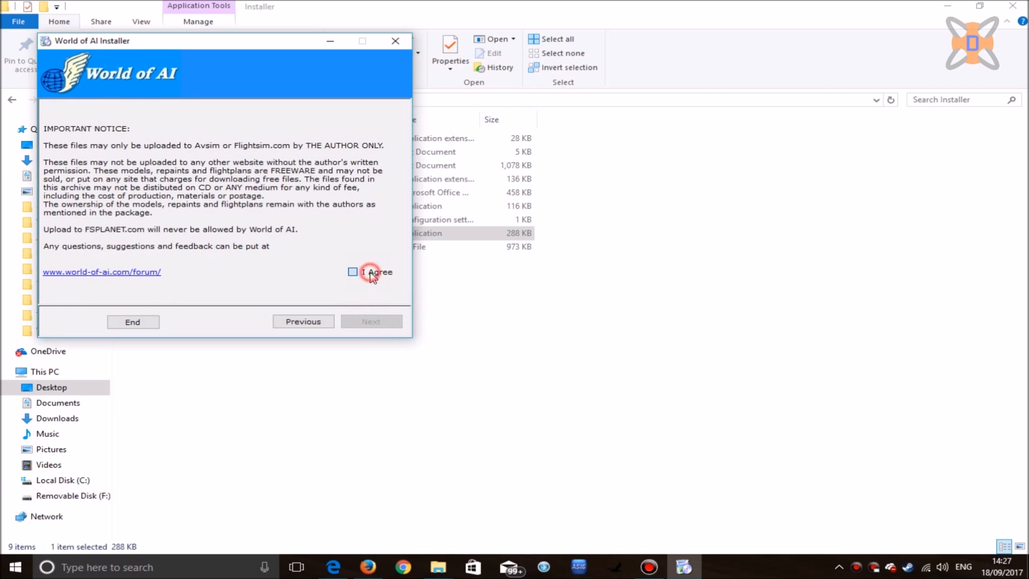
{"action": "left_click", "coordinate": [353, 272]}
{"action": "left_click", "coordinate": [371, 321]}
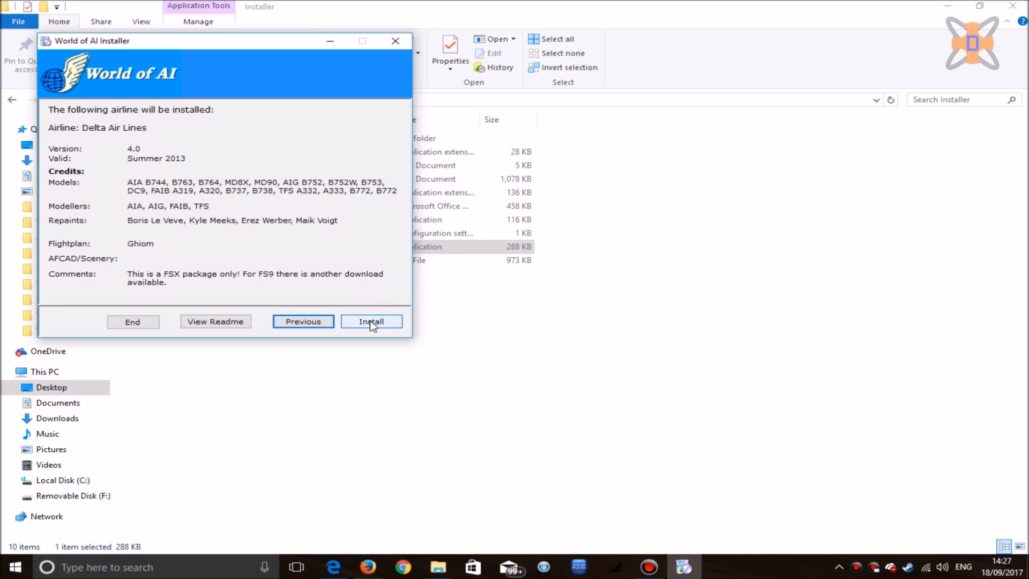
{"action": "left_click", "coordinate": [371, 322]}
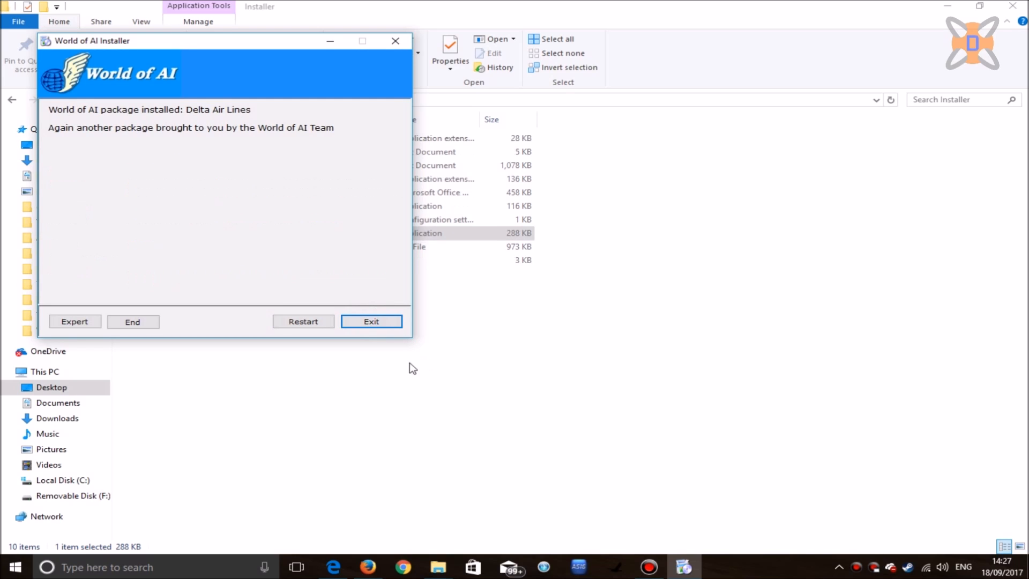
{"action": "left_click", "coordinate": [302, 322]}
Load both .woai.zip airline packages, including US_Airways.woai.zip, into the installer.
{"action": "left_click", "coordinate": [366, 140]}
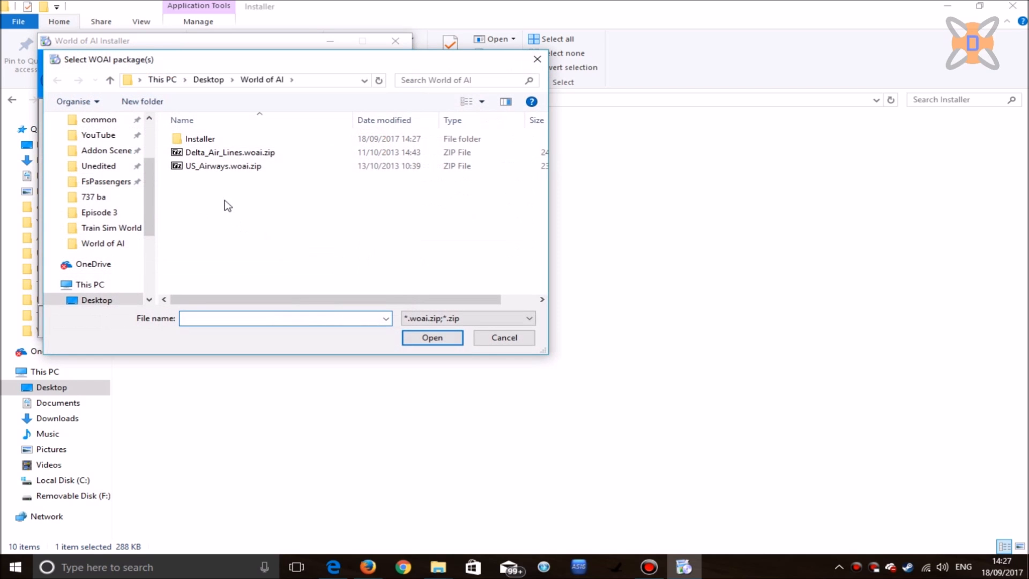
{"action": "left_click", "coordinate": [222, 167]}
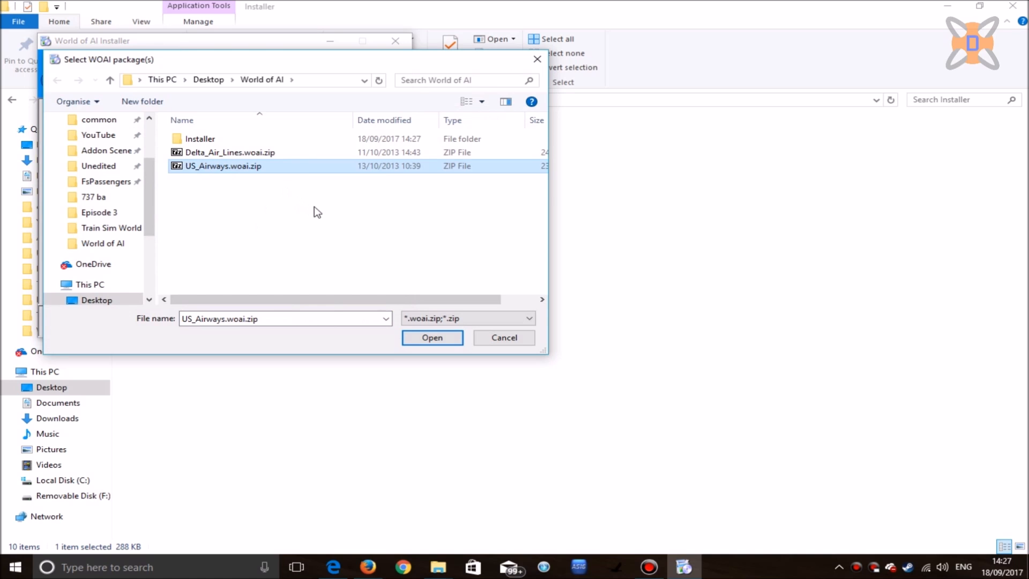
{"action": "left_click_drag", "start_coordinate": [315, 212], "coordinate": [241, 152]}
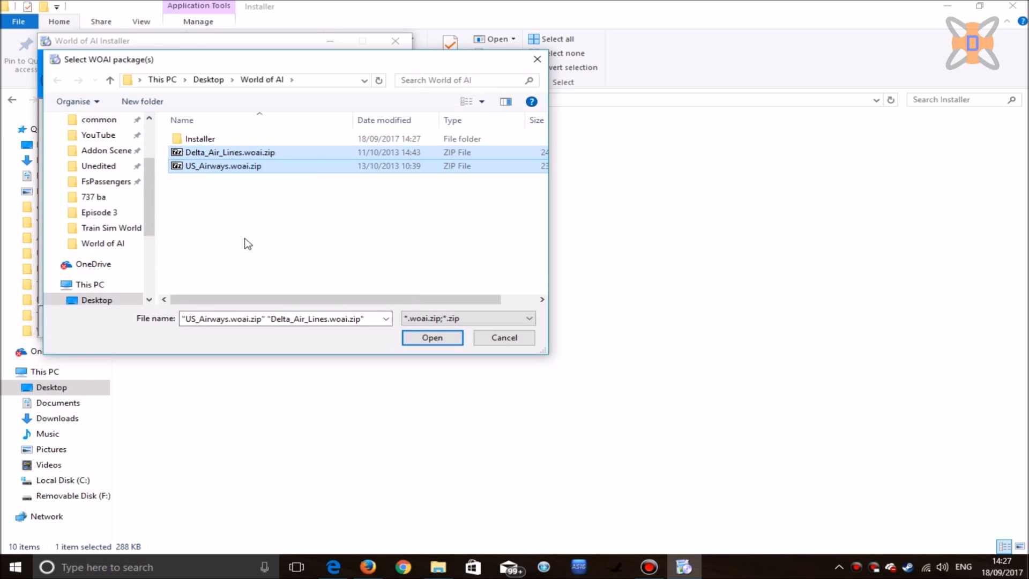
{"action": "double_click", "coordinate": [234, 166]}
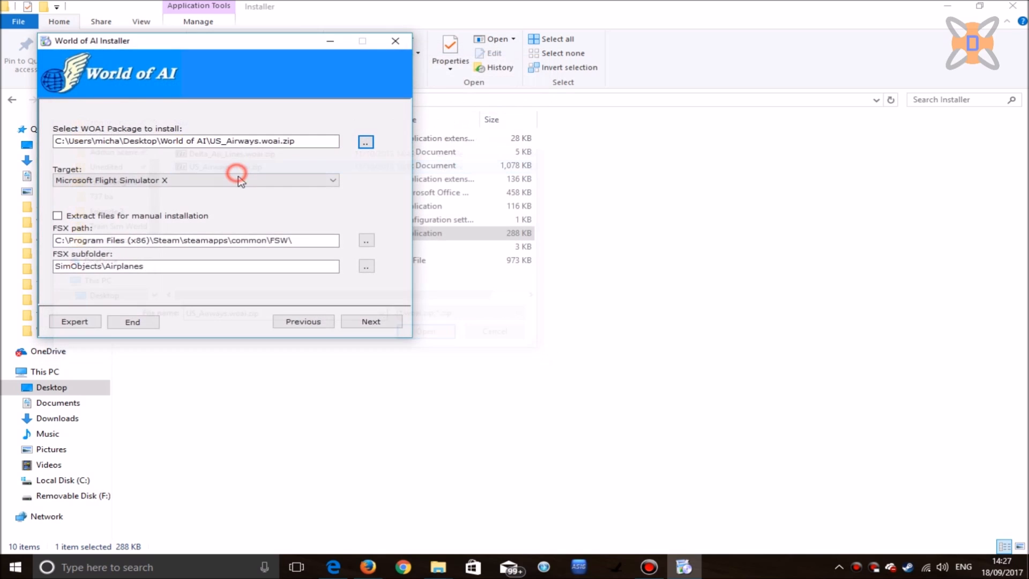
Agree to the usage notice, install the US Airways package and exit the installer.
{"action": "left_click", "coordinate": [368, 321]}
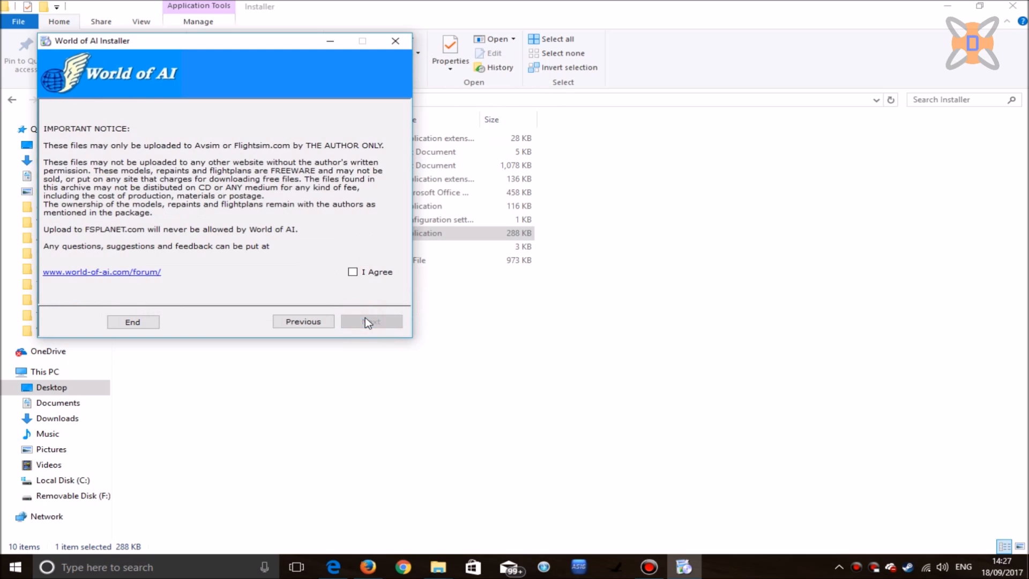
{"action": "left_click", "coordinate": [354, 272]}
{"action": "left_click", "coordinate": [372, 321]}
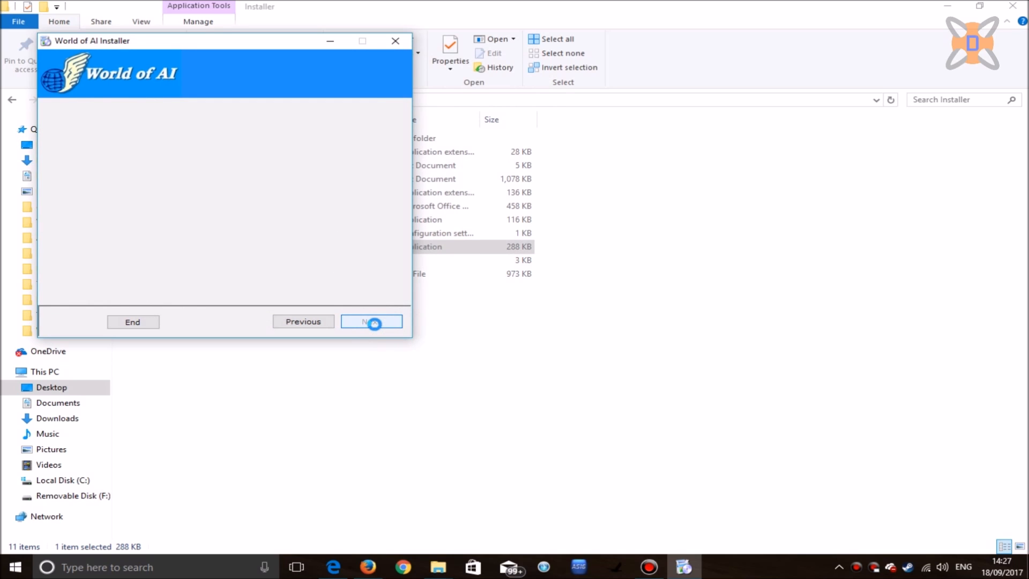
{"action": "left_click", "coordinate": [371, 321]}
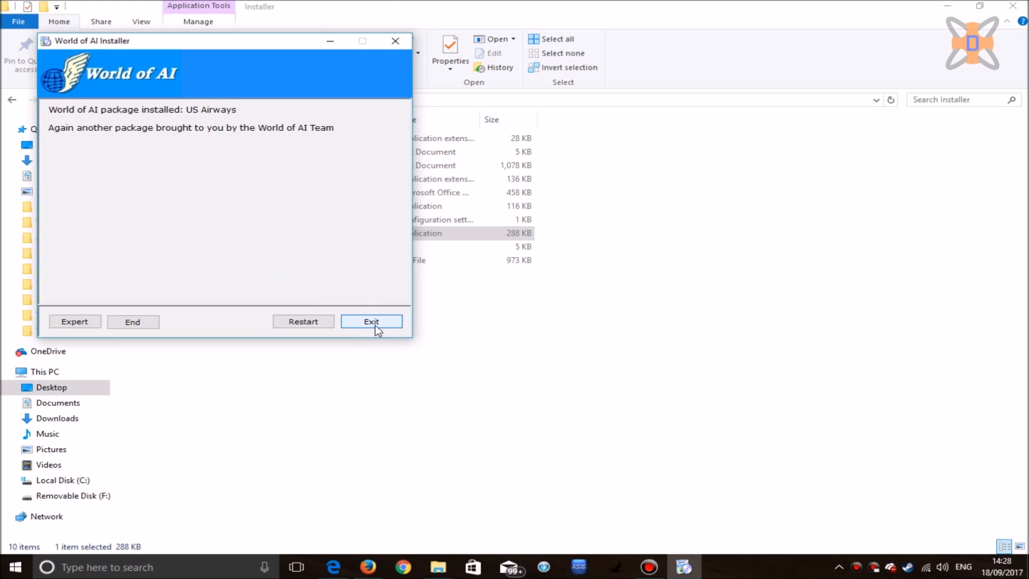
{"action": "left_click", "coordinate": [375, 322]}
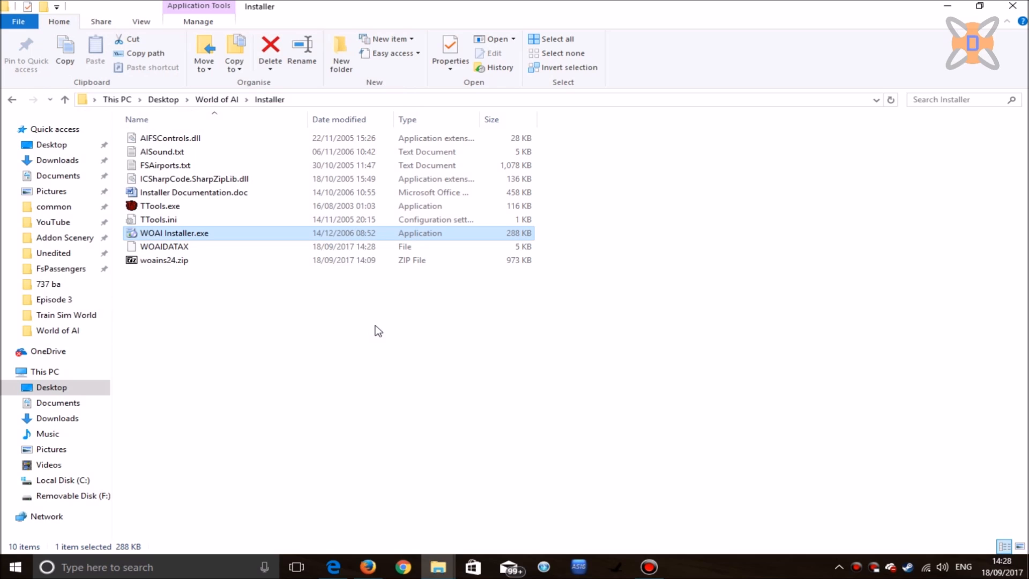
Switch to the Flight Sim World folder window and go into SimObjects\Airplanes.
{"action": "left_click", "coordinate": [365, 385]}
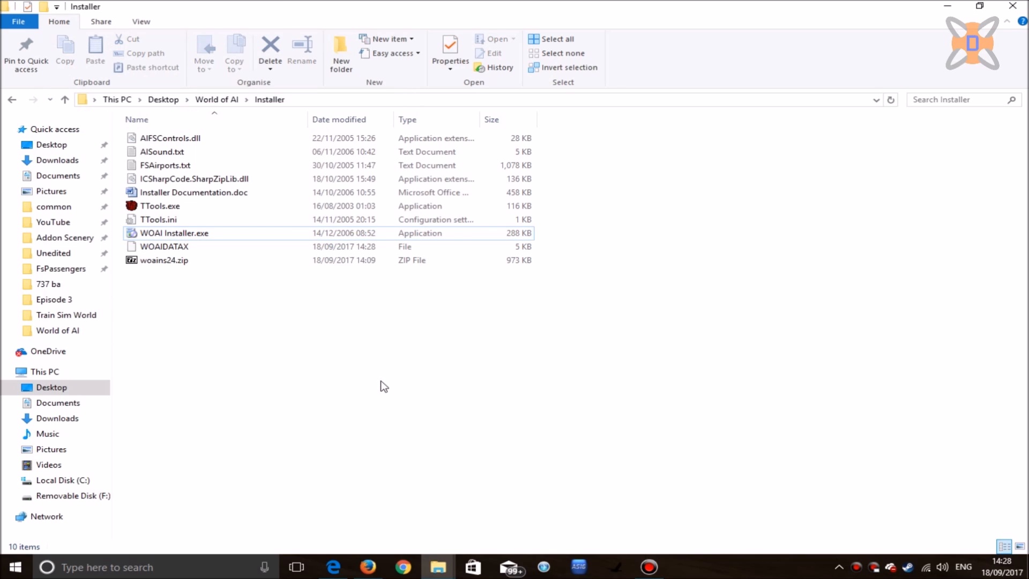
{"action": "left_click", "coordinate": [437, 566]}
{"action": "left_click", "coordinate": [346, 514]}
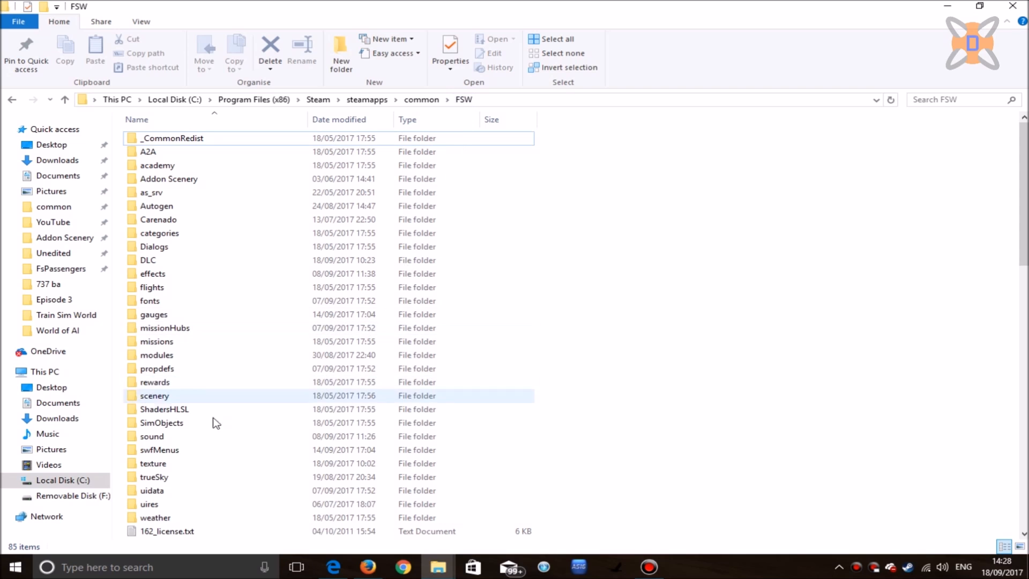
{"action": "double_click", "coordinate": [191, 422]}
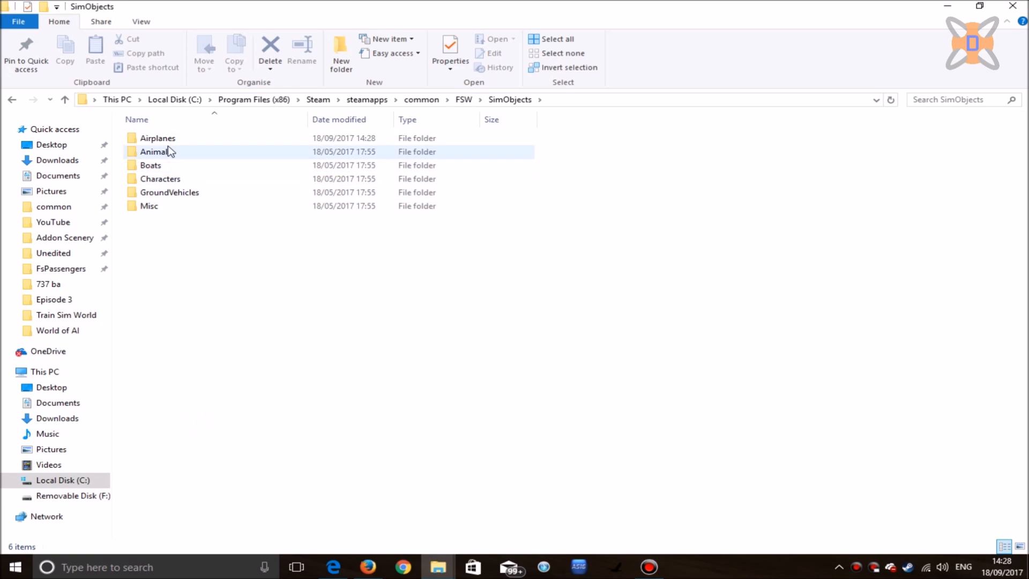
{"action": "double_click", "coordinate": [168, 139]}
{"action": "scroll", "coordinate": [655, 266], "scroll_direction": "down", "scroll_amount": 2}
{"action": "scroll", "coordinate": [656, 265], "scroll_direction": "down", "scroll_amount": 2}
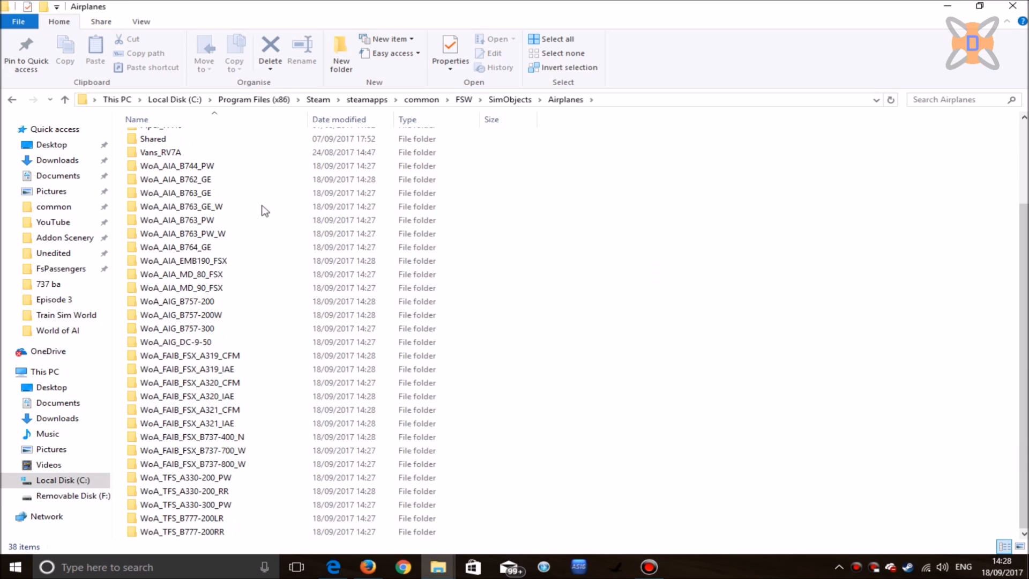
Select WoA_AIA_B744_PW through WoA_TFS_B777-200RR, excluding the EMB190, MD-80, MD-90 and FAIB_FSX folders.
{"action": "left_click", "coordinate": [197, 165]}
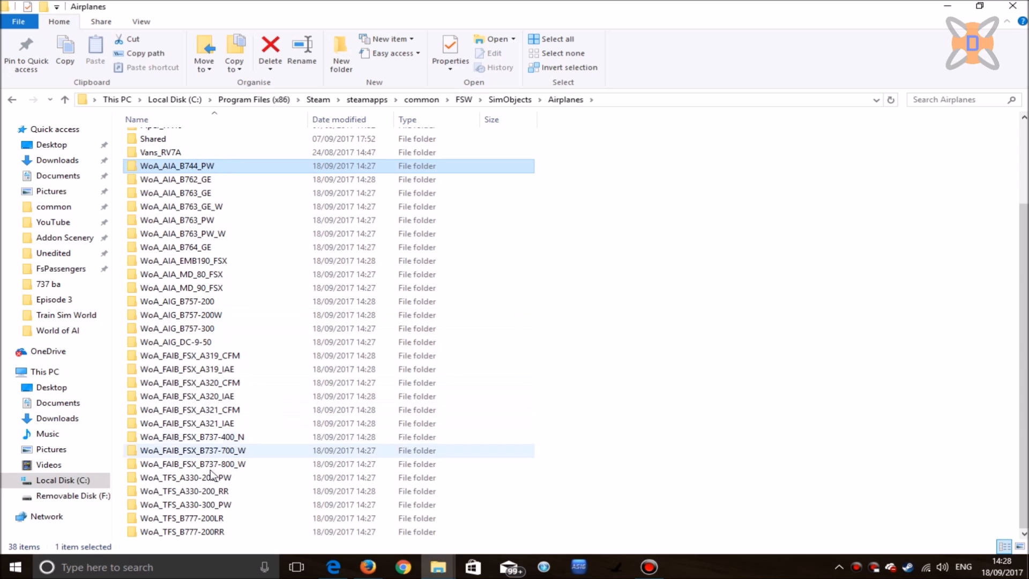
{"action": "left_click", "coordinate": [181, 531], "text": "shift"}
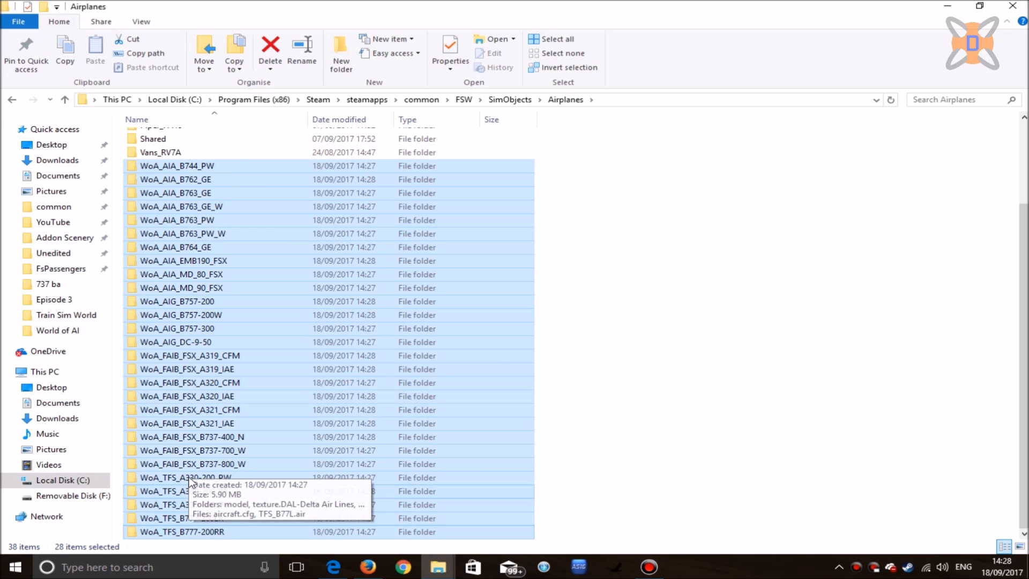
{"action": "left_click", "coordinate": [222, 261], "text": "ctrl"}
{"action": "left_click", "coordinate": [221, 289], "text": "ctrl"}
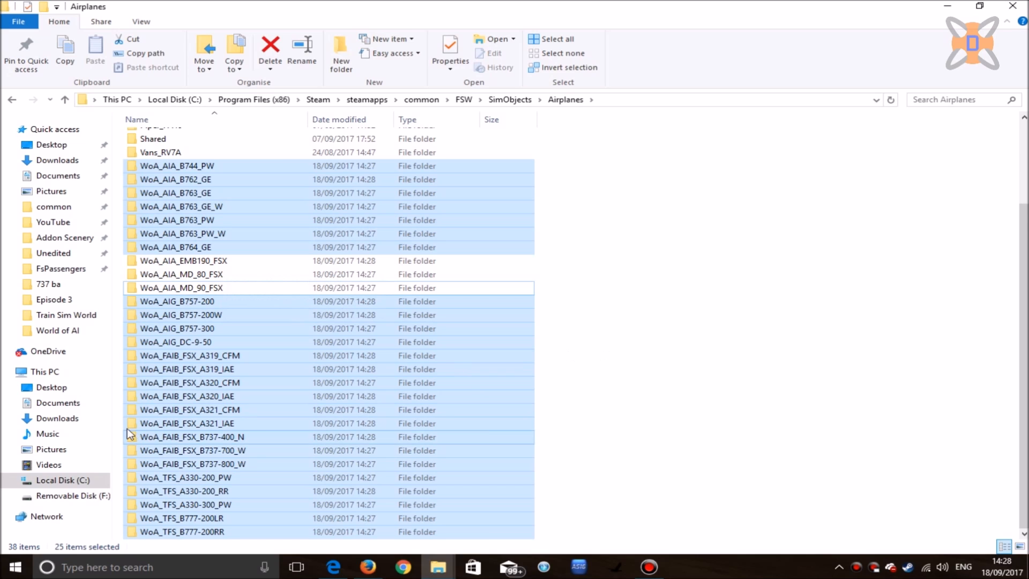
{"action": "left_click", "coordinate": [197, 361]}
{"action": "left_click_drag", "start_coordinate": [198, 361], "coordinate": [209, 467]}
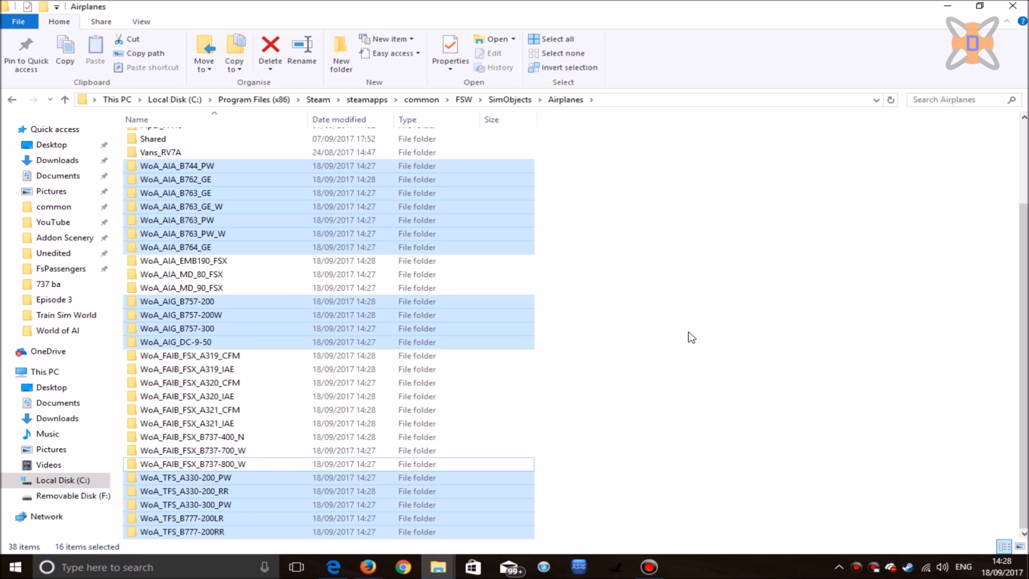
Delete the sixteen selected non-FSX WoA folders to the Recycle Bin.
{"action": "key", "text": "Delete"}
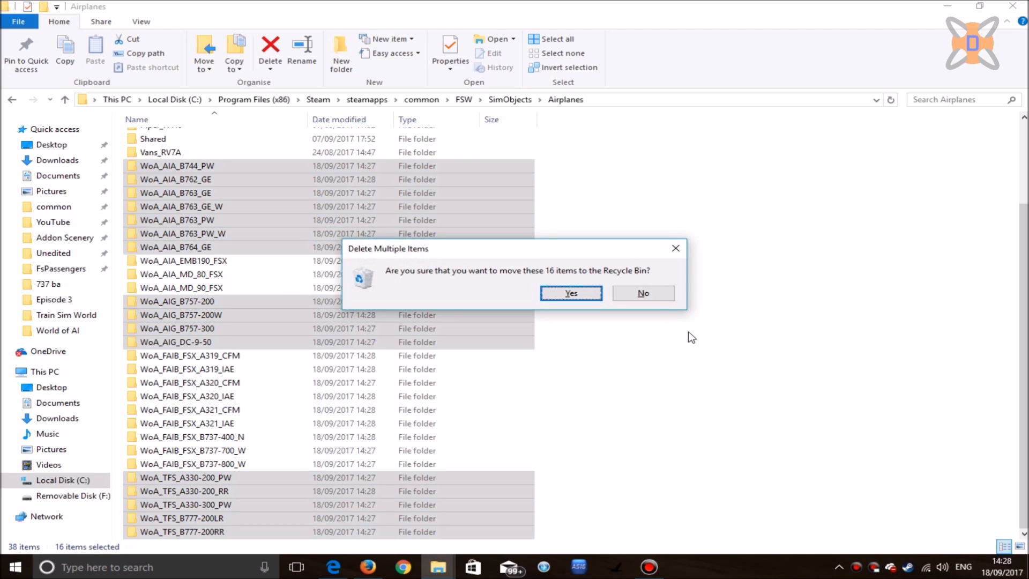
{"action": "key", "text": "Return"}
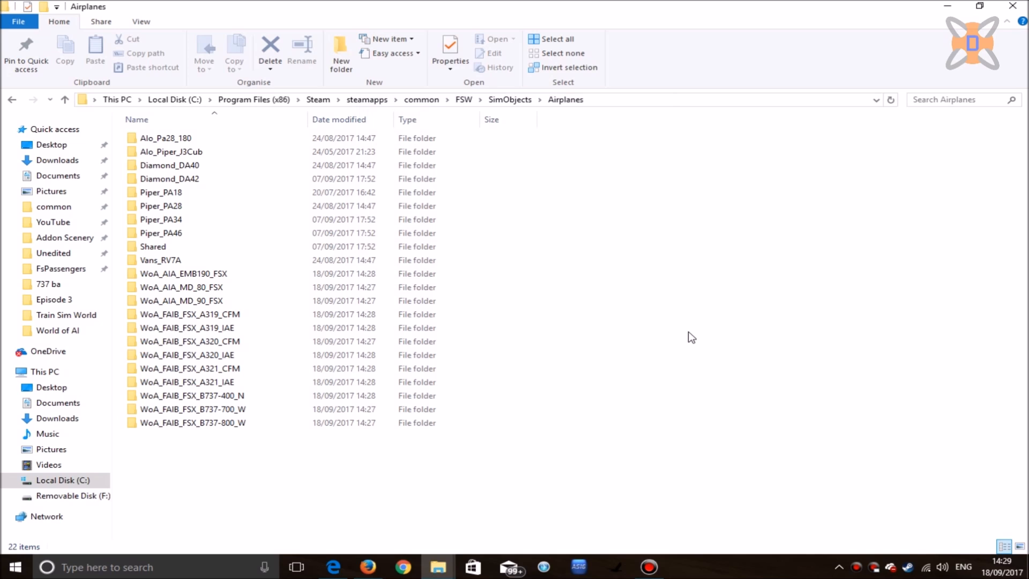
Launch Flight Sim World from Steam and set up a free flight in the PA-28R Arrow III with Fair Weather.
{"action": "right_click", "coordinate": [907, 567]}
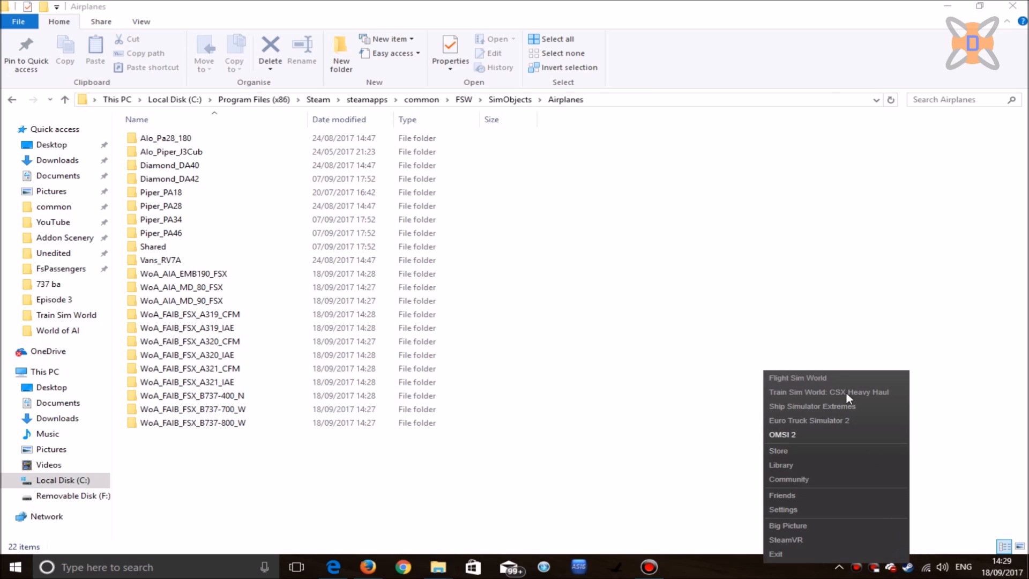
{"action": "left_click", "coordinate": [839, 375]}
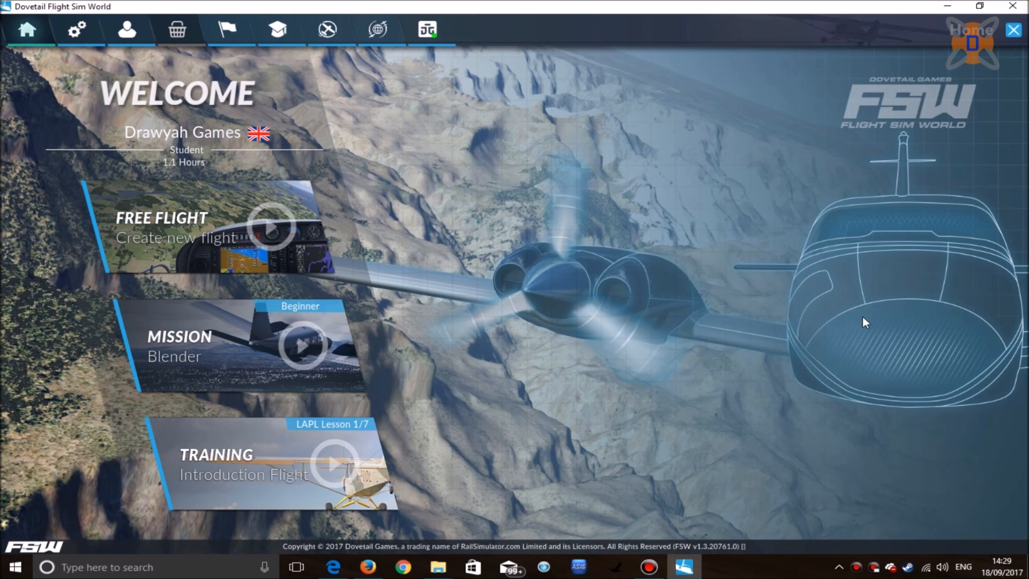
{"action": "left_click", "coordinate": [193, 209]}
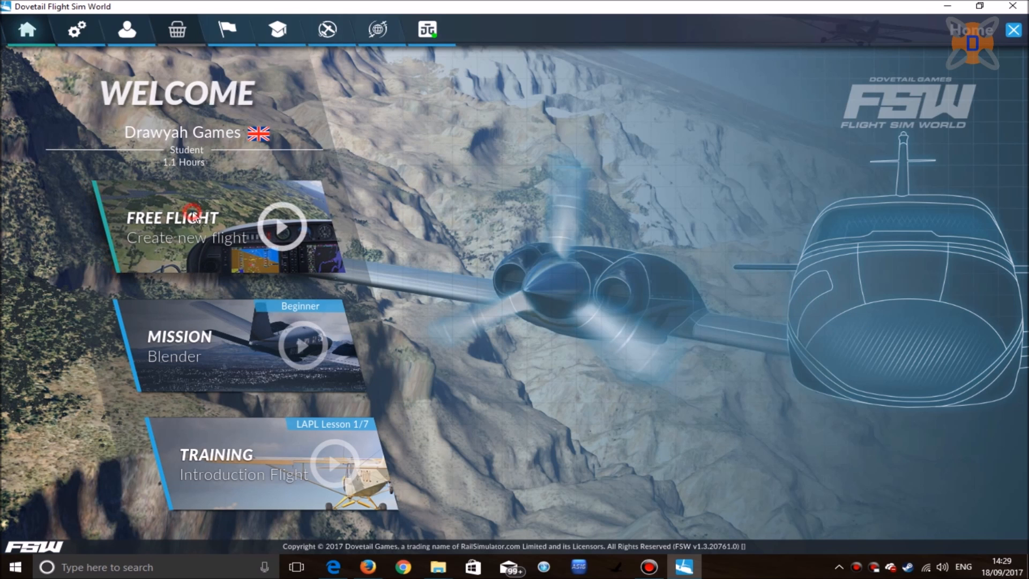
{"action": "left_click", "coordinate": [237, 209]}
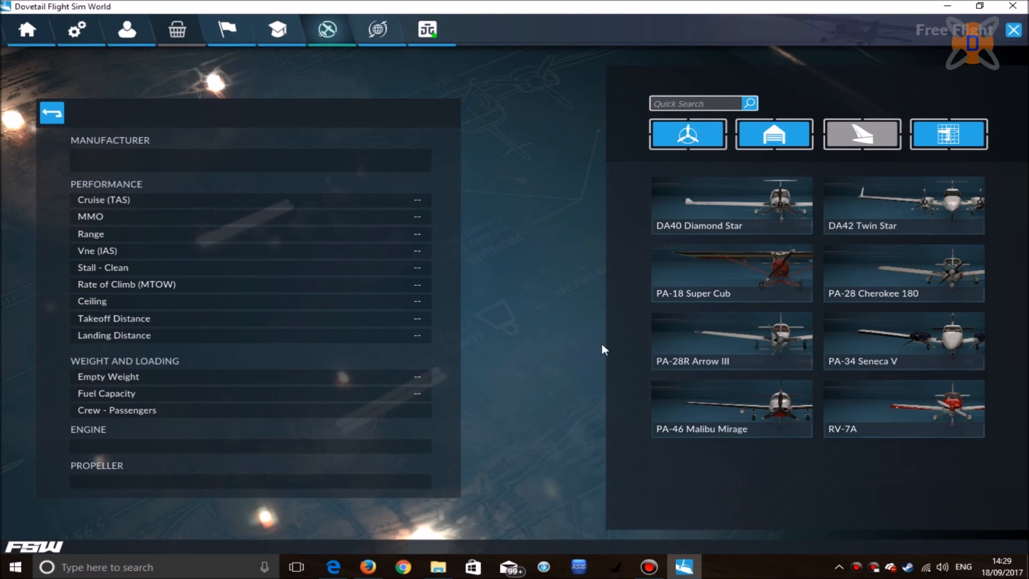
{"action": "left_click", "coordinate": [732, 344]}
{"action": "left_click", "coordinate": [579, 380]}
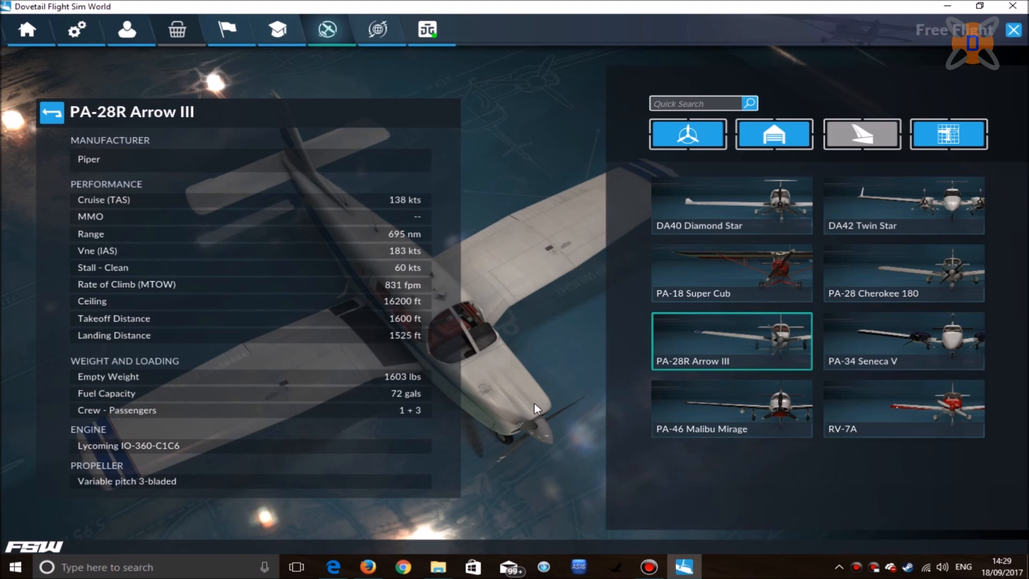
{"action": "left_click", "coordinate": [384, 270]}
{"action": "left_click", "coordinate": [891, 178]}
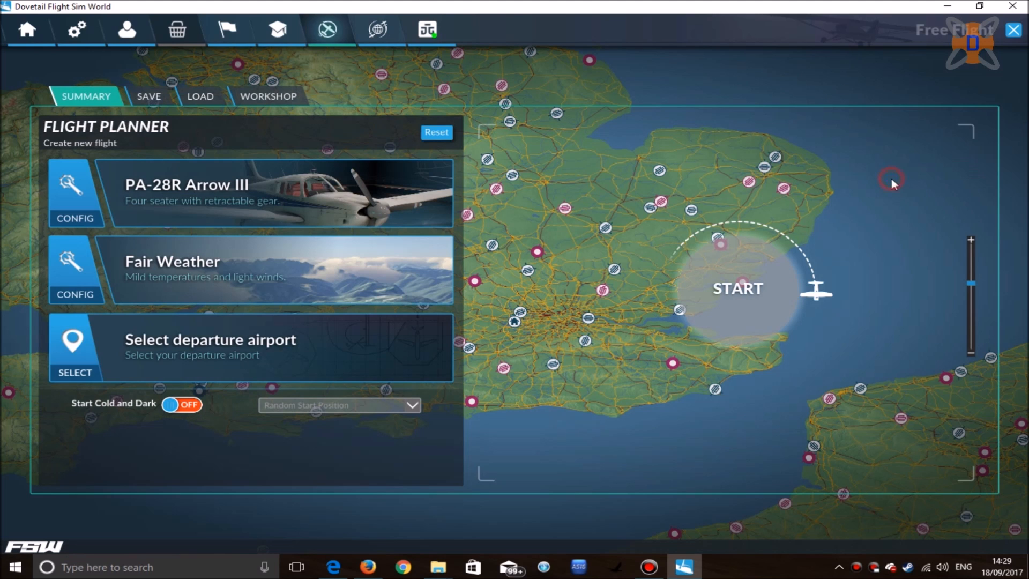
Choose Louisville Intl-Standiford (KSDF) as departure, start the flight and accept the landing-credit warning.
{"action": "left_click", "coordinate": [284, 361]}
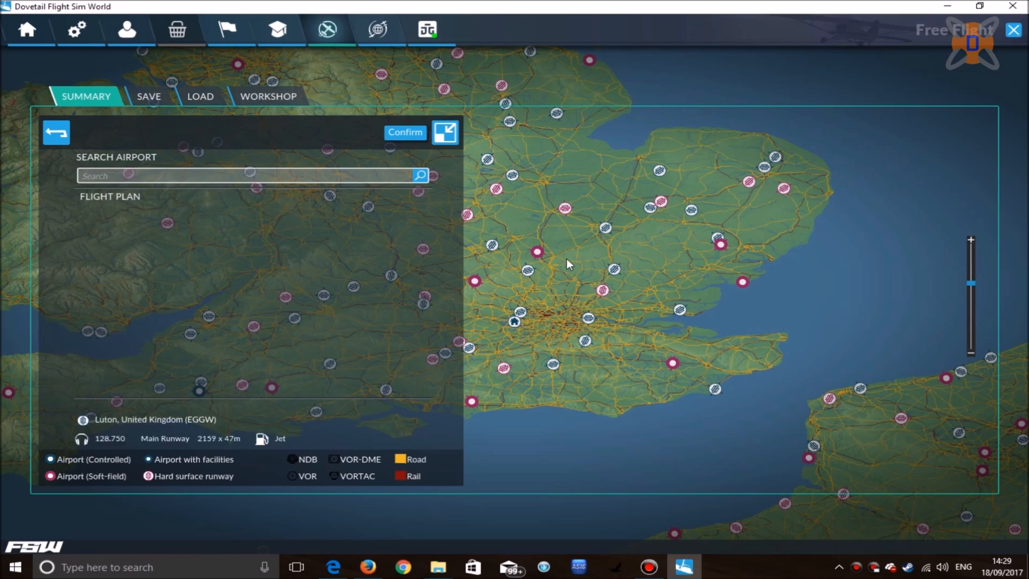
{"action": "scroll", "coordinate": [566, 258], "scroll_direction": "down", "scroll_amount": 2}
{"action": "scroll", "coordinate": [567, 267], "scroll_direction": "down", "scroll_amount": 2}
{"action": "scroll", "coordinate": [561, 296], "scroll_direction": "down", "scroll_amount": 2}
{"action": "scroll", "coordinate": [560, 296], "scroll_direction": "down", "scroll_amount": 2}
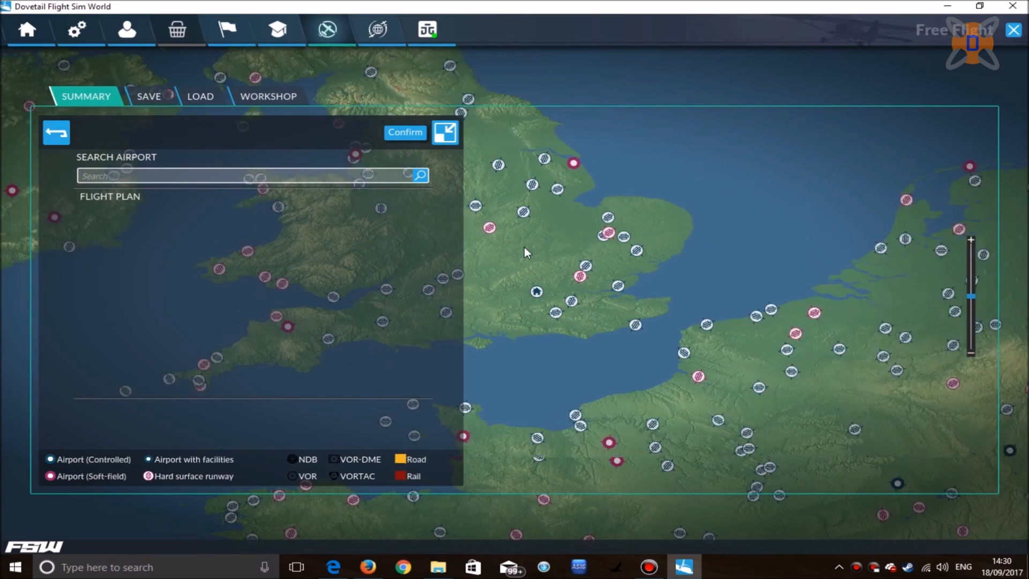
{"action": "scroll", "coordinate": [524, 247], "scroll_direction": "down", "scroll_amount": 2}
{"action": "left_click_drag", "start_coordinate": [480, 231], "coordinate": [930, 254]}
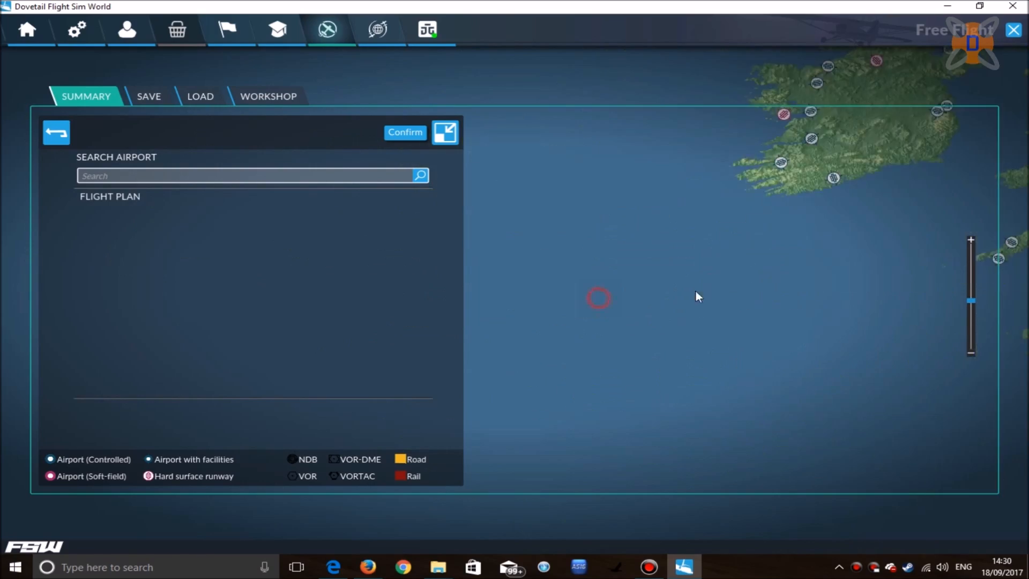
{"action": "left_click_drag", "start_coordinate": [241, 265], "coordinate": [884, 265]}
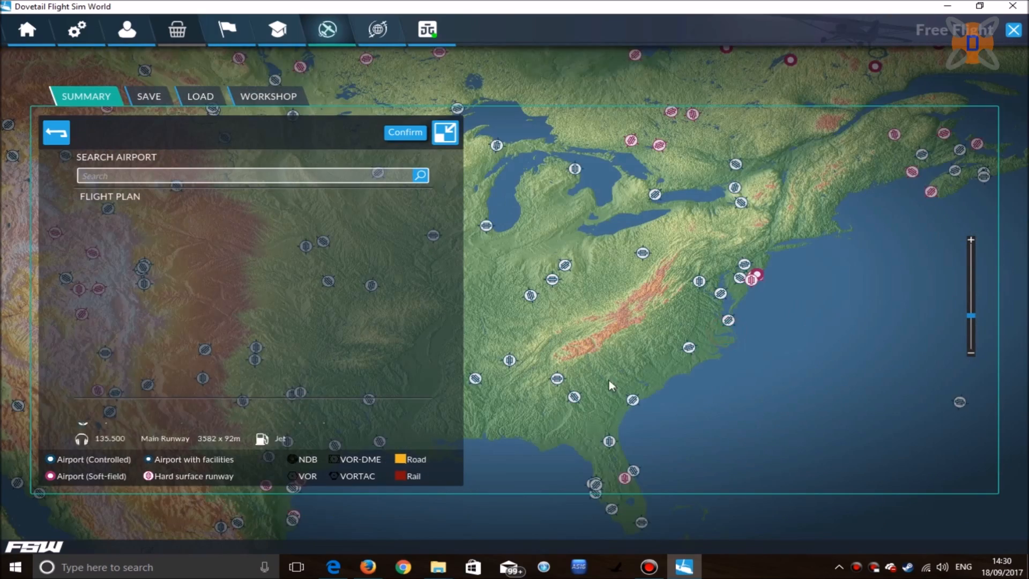
{"action": "scroll", "coordinate": [647, 276], "scroll_direction": "up", "scroll_amount": 2}
{"action": "scroll", "coordinate": [646, 275], "scroll_direction": "up", "scroll_amount": 1}
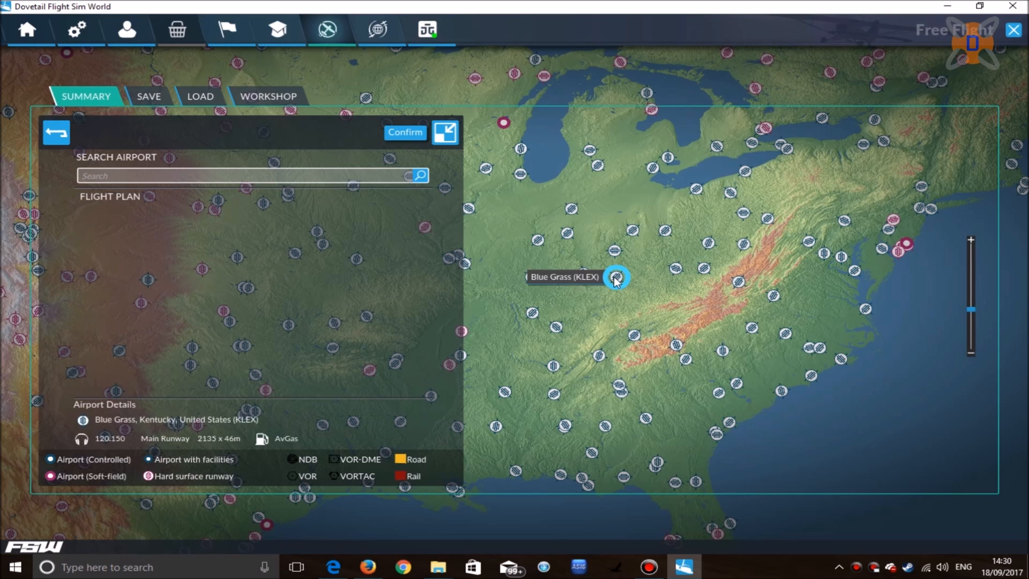
{"action": "left_click", "coordinate": [583, 274]}
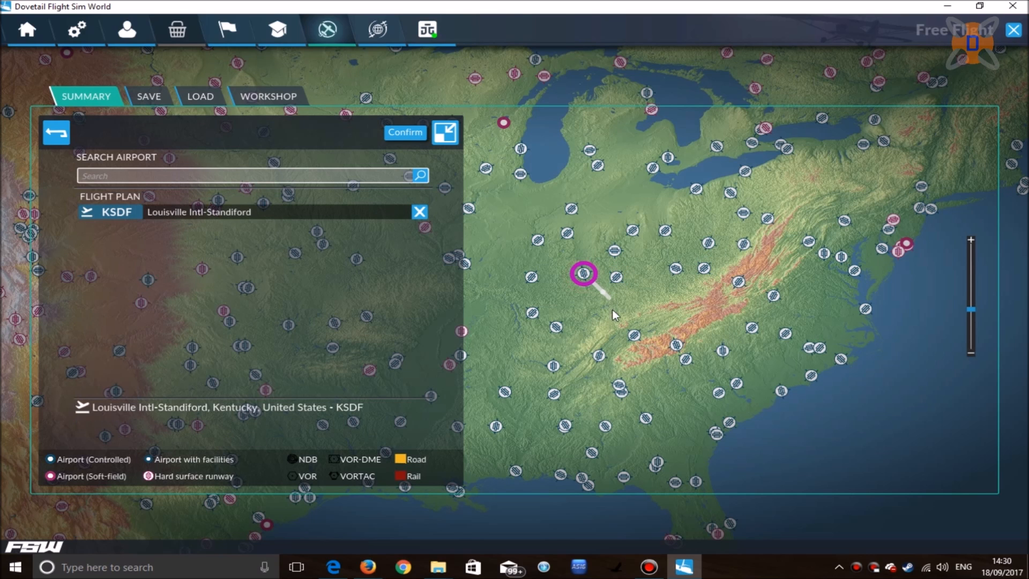
{"action": "left_click", "coordinate": [405, 132]}
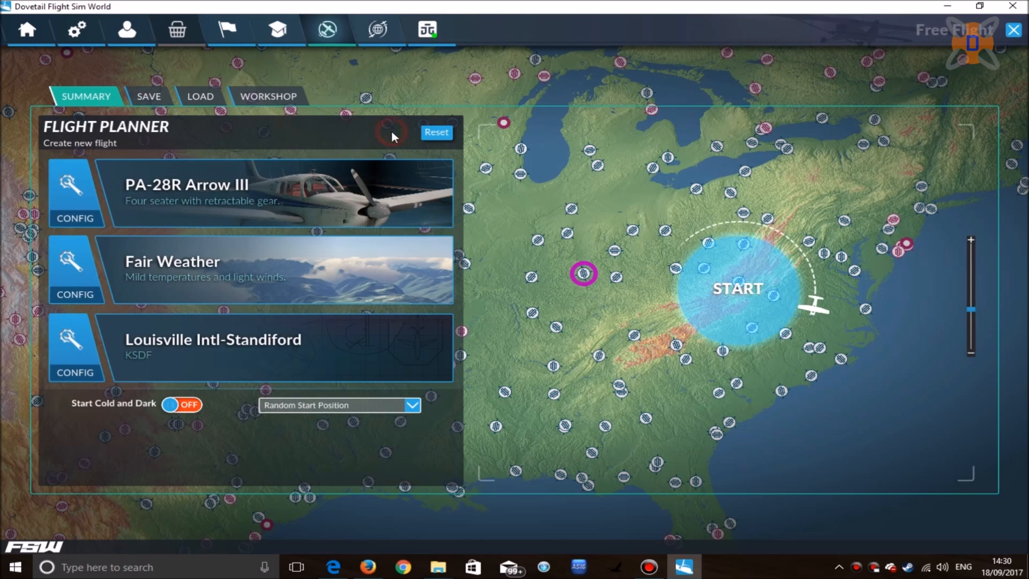
{"action": "left_click", "coordinate": [691, 257]}
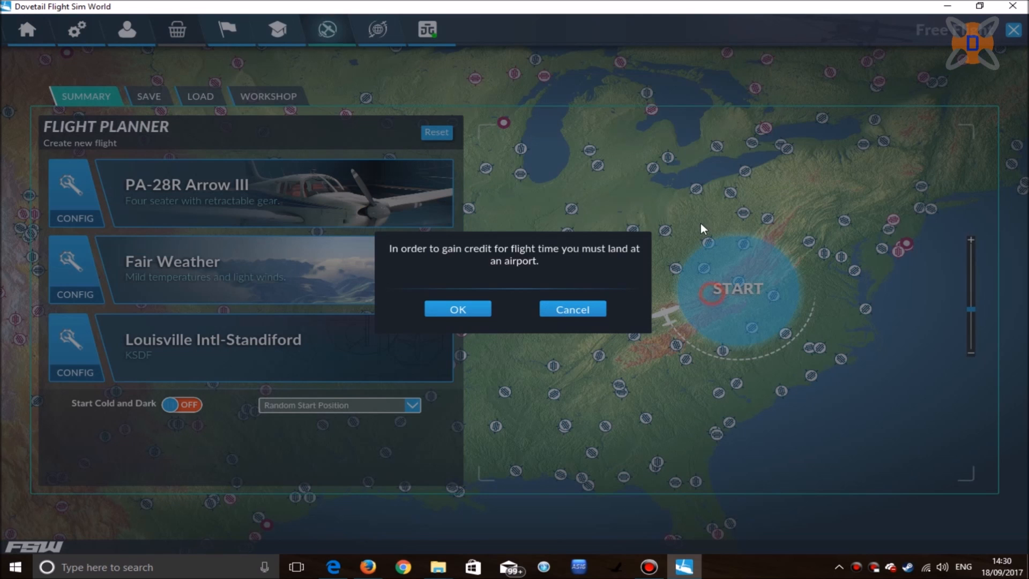
{"action": "left_click", "coordinate": [483, 304]}
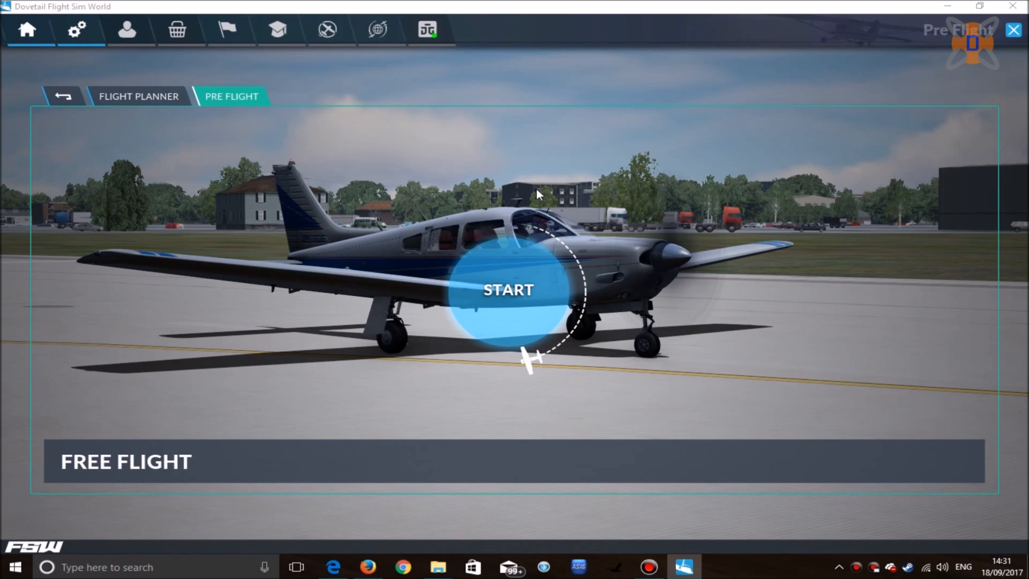
Start the flight and watch the Delta MD88 N906DL jet at its gate from several angles.
{"action": "left_click", "coordinate": [530, 274]}
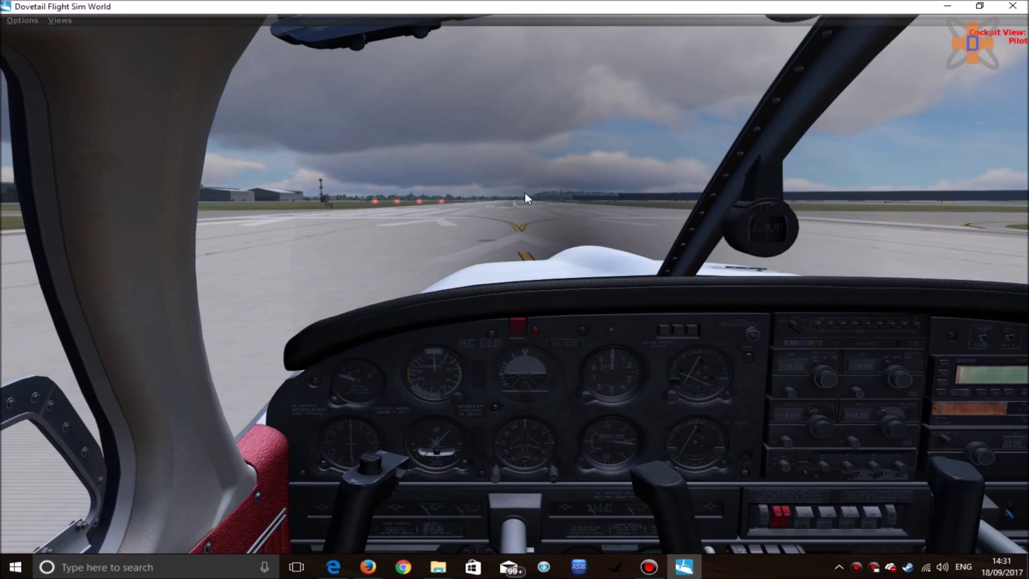
{"action": "left_click", "coordinate": [501, 154]}
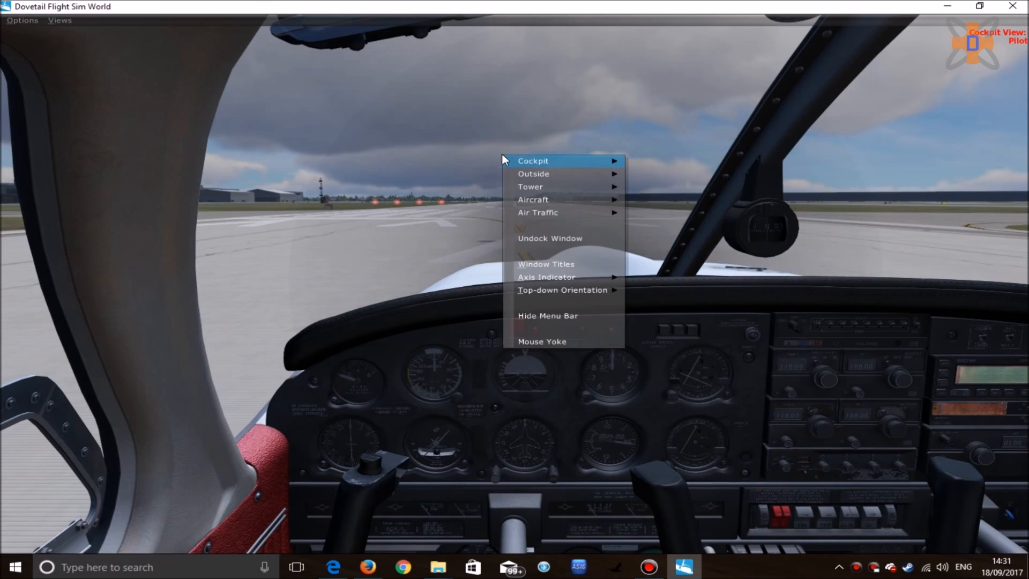
{"action": "mouse_move", "coordinate": [537, 213]}
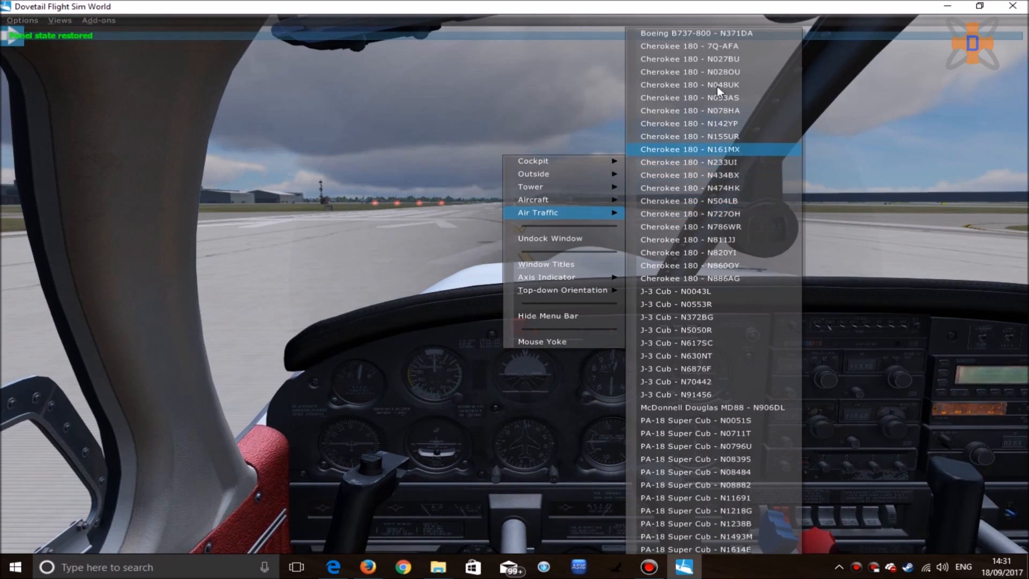
{"action": "left_click", "coordinate": [676, 408]}
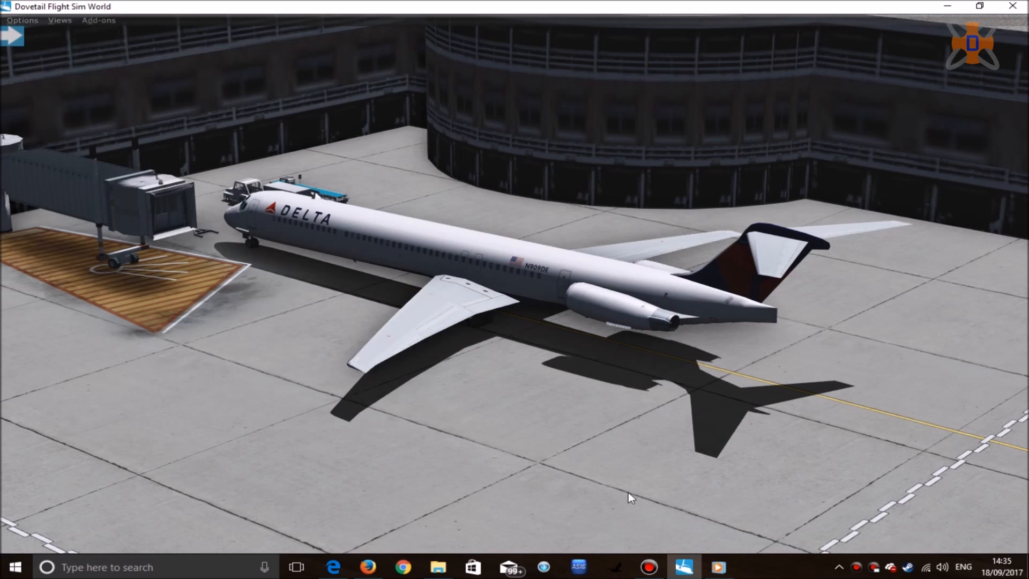
{"action": "left_click_drag", "start_coordinate": [627, 492], "coordinate": [322, 466]}
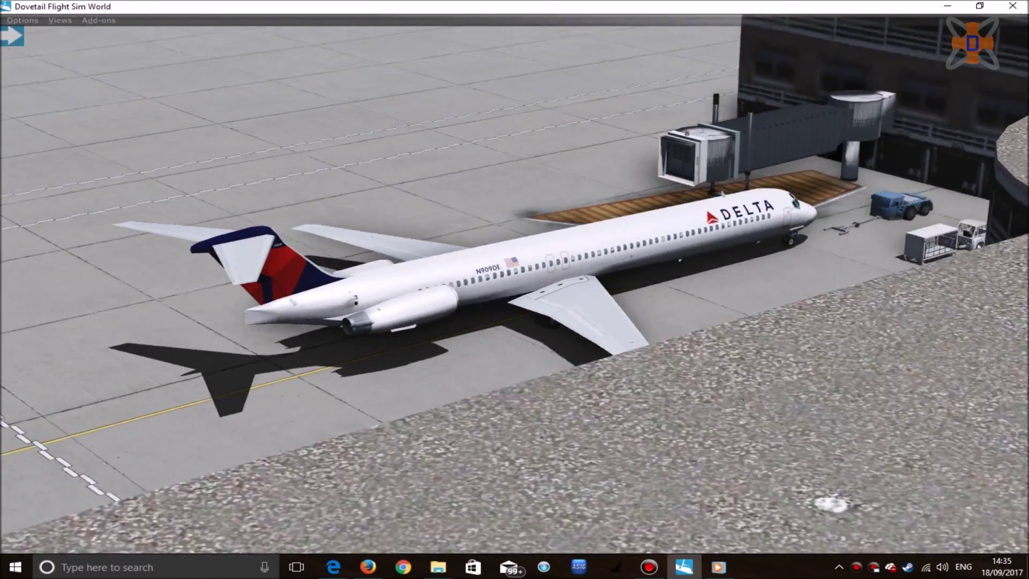
{"action": "mouse_move", "coordinate": [483, 451]}
{"action": "left_mouse_down"}
{"action": "mouse_move", "coordinate": [336, 400]}
{"action": "mouse_move", "coordinate": [319, 406]}
{"action": "left_mouse_up"}
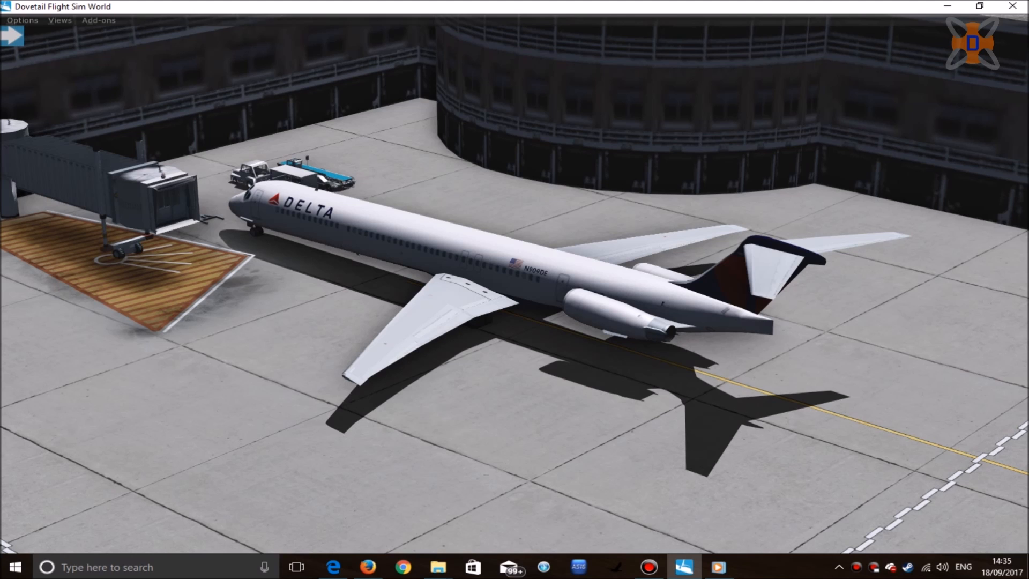
Switch the Air Traffic view to the MD90 N932DN and orbit around it in flight.
{"action": "right_click", "coordinate": [161, 120]}
{"action": "mouse_move", "coordinate": [196, 175]}
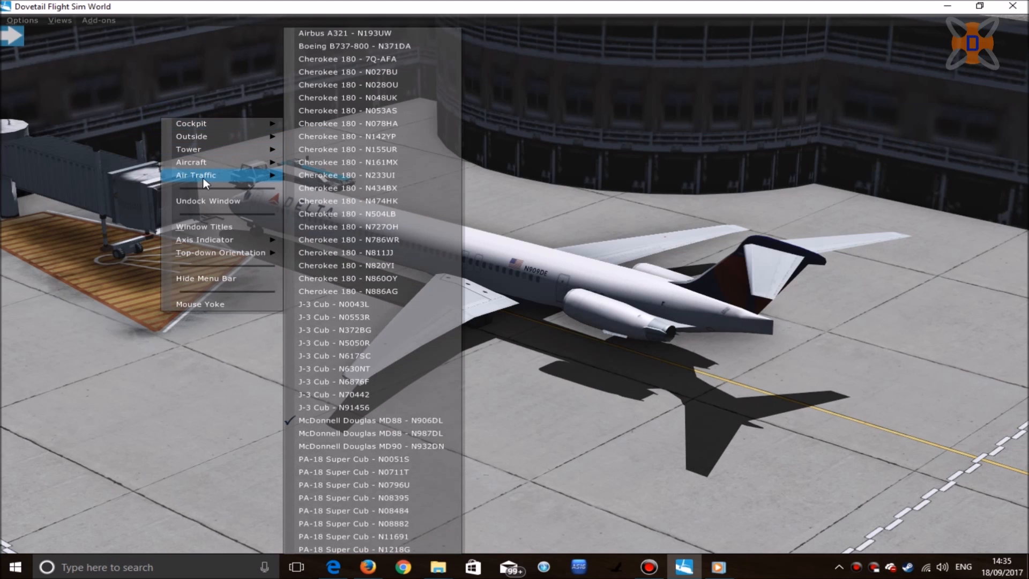
{"action": "left_click", "coordinate": [403, 447]}
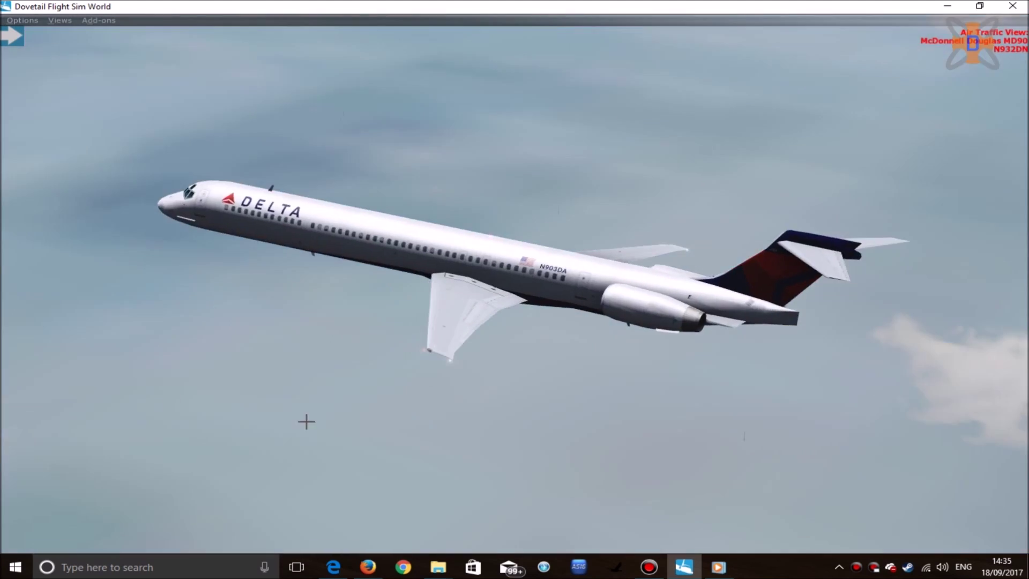
{"action": "left_click_drag", "start_coordinate": [438, 415], "coordinate": [937, 375]}
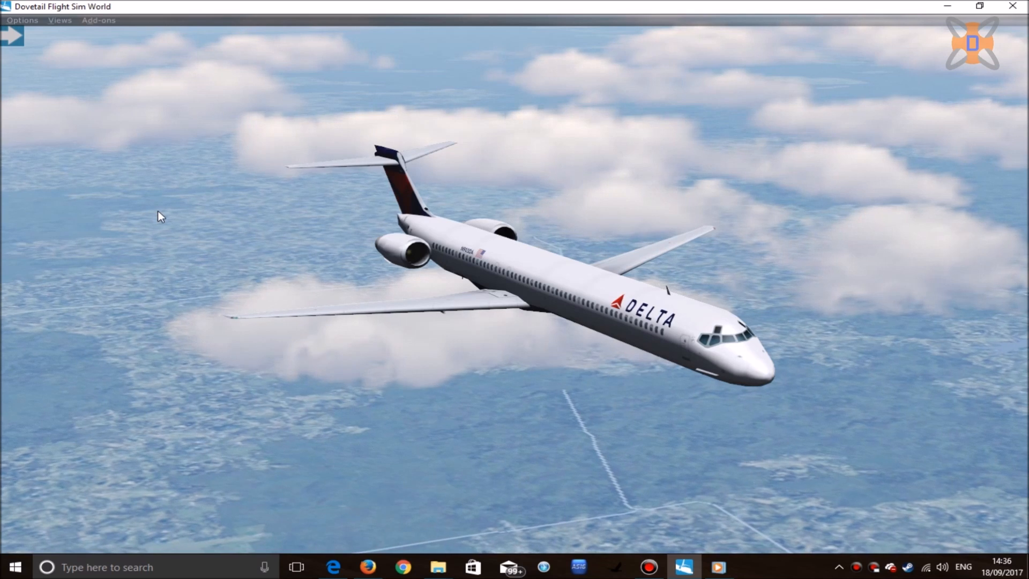
{"action": "left_click", "coordinate": [95, 148]}
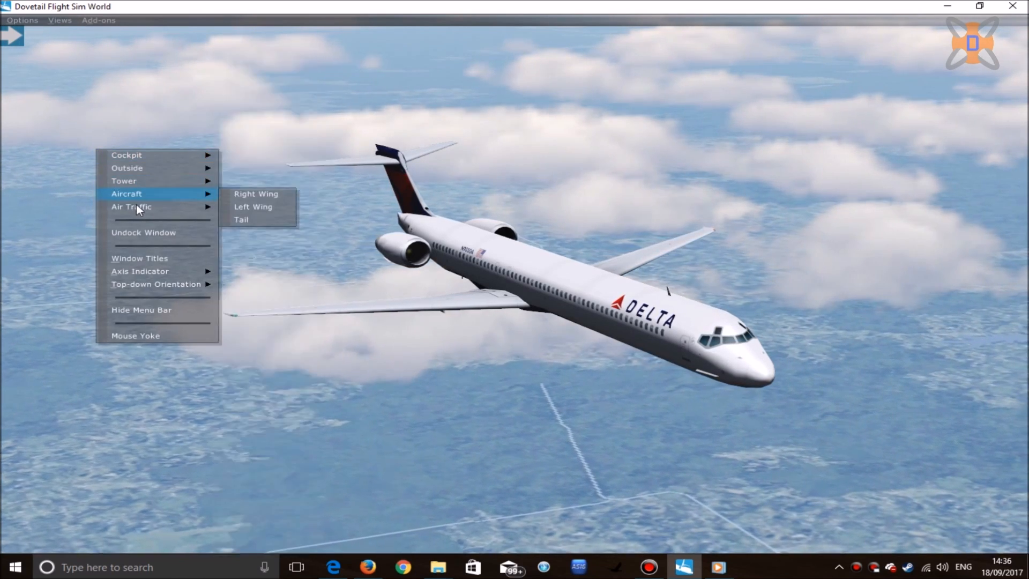
Follow the Airbus A321 N193UW and orbit to view its broken, fragmentary rendering.
{"action": "left_click", "coordinate": [281, 34]}
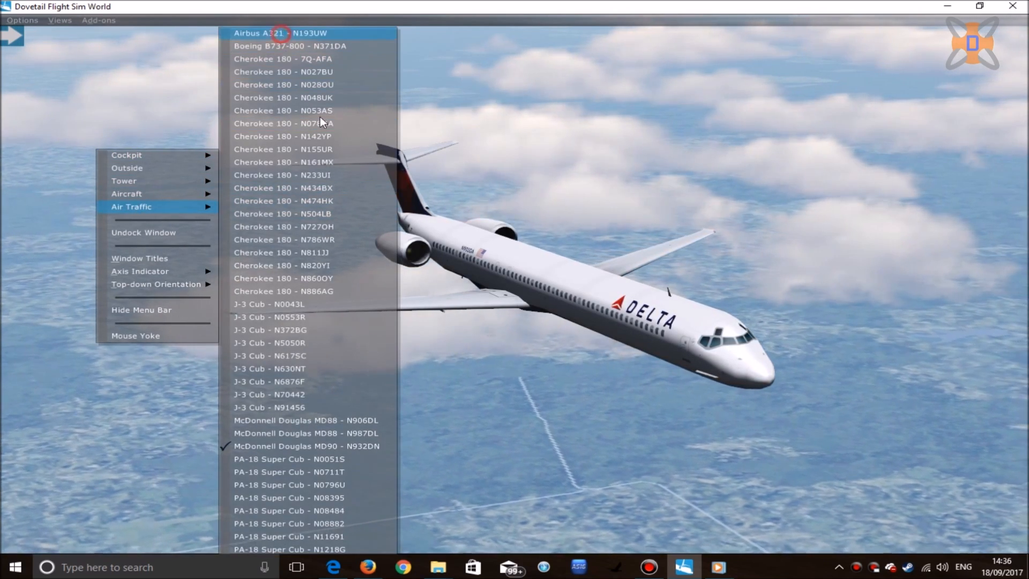
{"action": "mouse_move", "coordinate": [938, 376]}
{"action": "left_mouse_down"}
{"action": "mouse_move", "coordinate": [884, 330]}
{"action": "mouse_move", "coordinate": [906, 351]}
{"action": "left_mouse_up"}
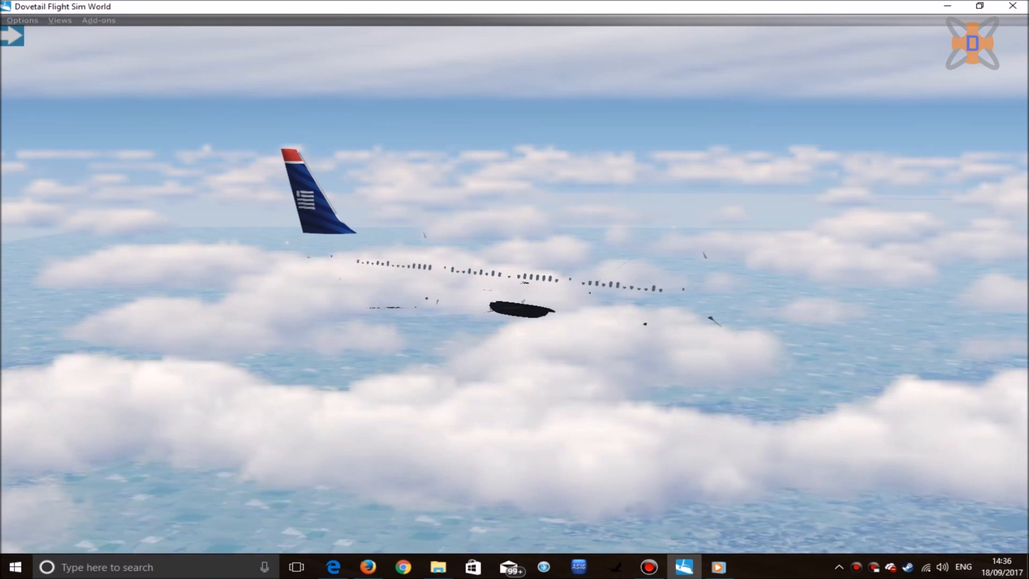
{"action": "mouse_move", "coordinate": [865, 348]}
{"action": "left_mouse_down"}
{"action": "mouse_move", "coordinate": [175, 354]}
{"action": "mouse_move", "coordinate": [149, 370]}
{"action": "left_mouse_up"}
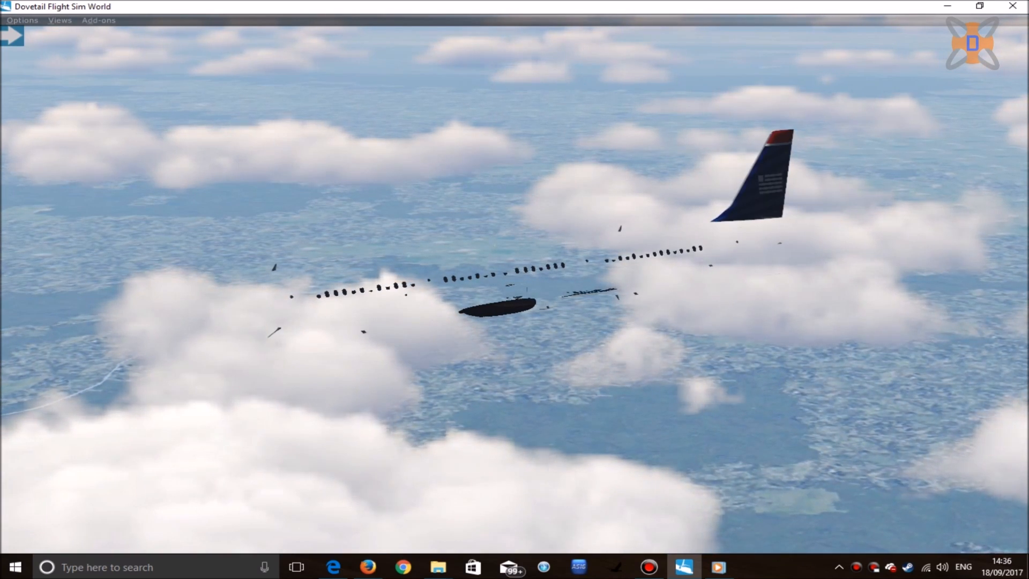
{"action": "left_click_drag", "start_coordinate": [153, 370], "coordinate": [433, 538]}
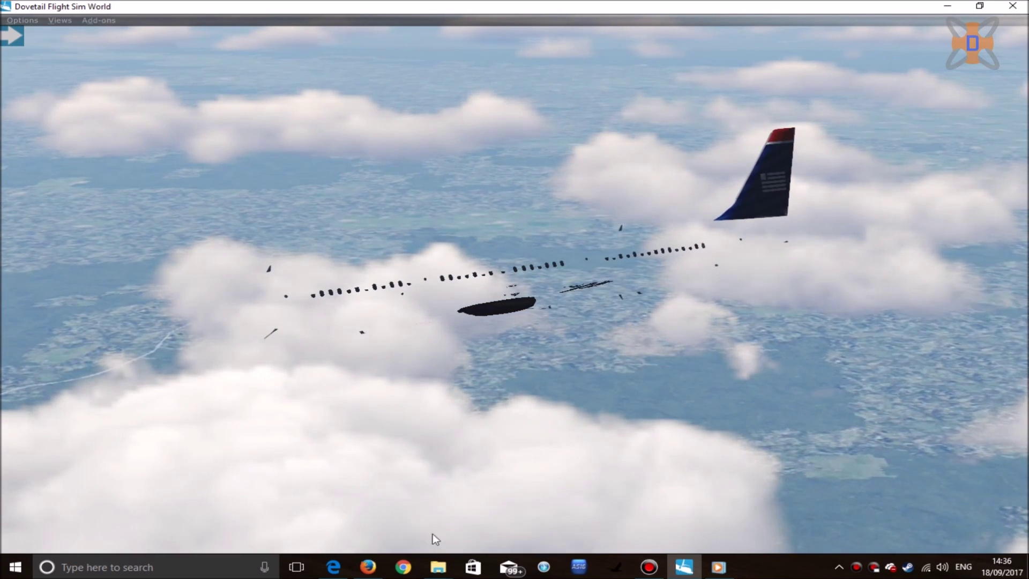
Delete the WoA_FAIB_FSX_A321_CFM folder from Airplanes and return to Flight Sim World.
{"action": "left_click", "coordinate": [437, 567]}
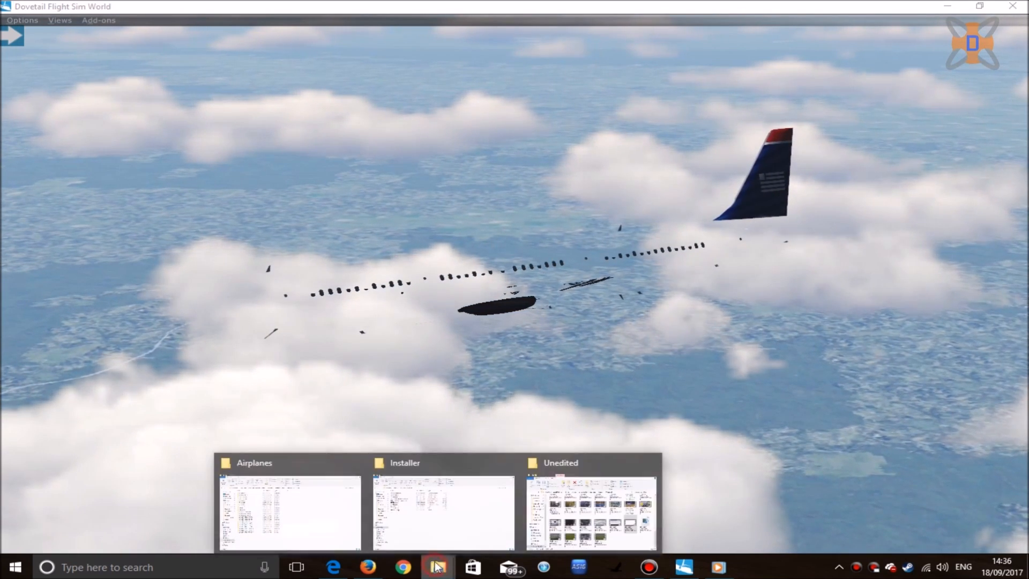
{"action": "left_click", "coordinate": [312, 502]}
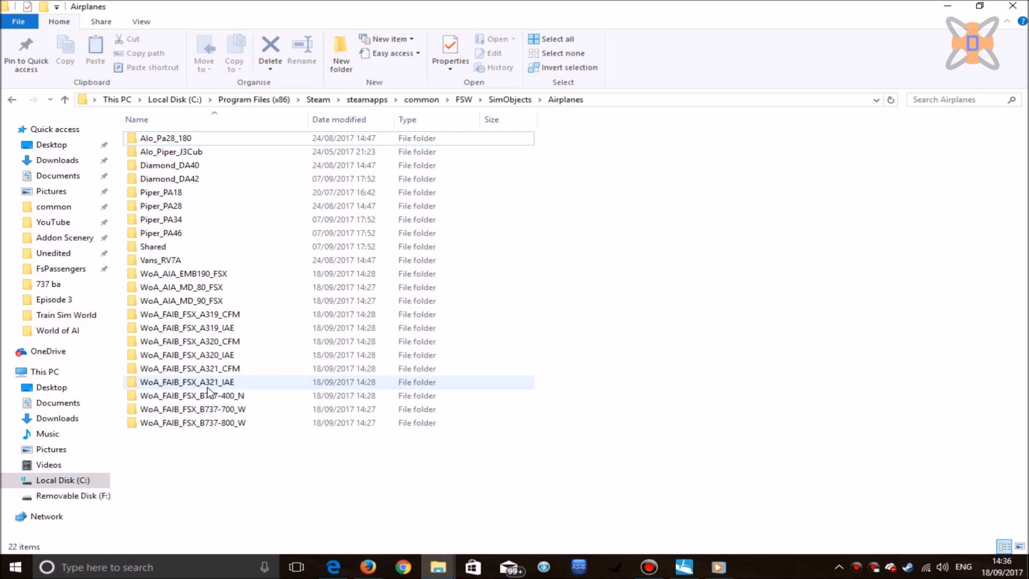
{"action": "left_click", "coordinate": [202, 370]}
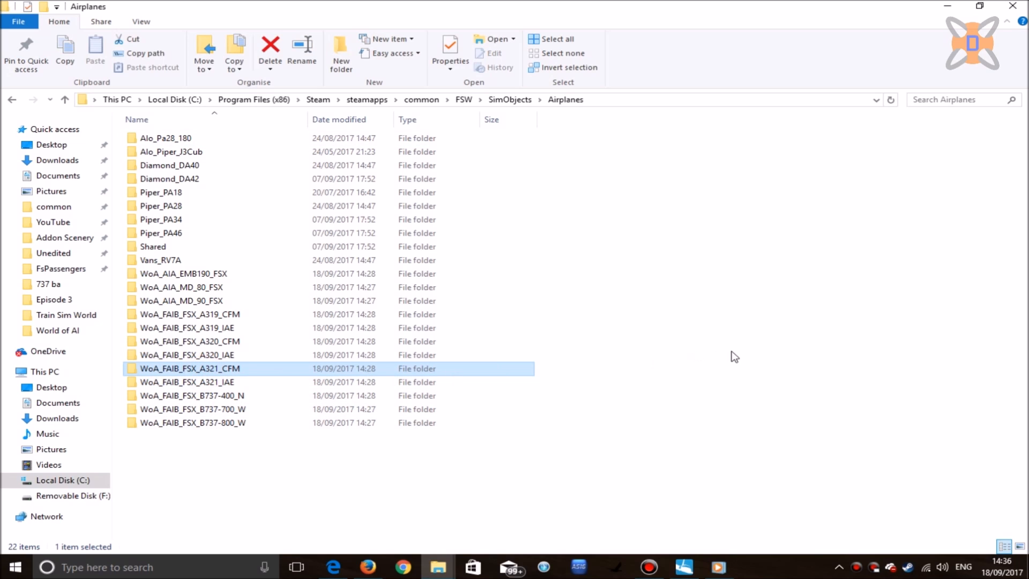
{"action": "key", "text": "Delete"}
{"action": "key", "text": "Return"}
{"action": "left_click", "coordinate": [686, 568]}
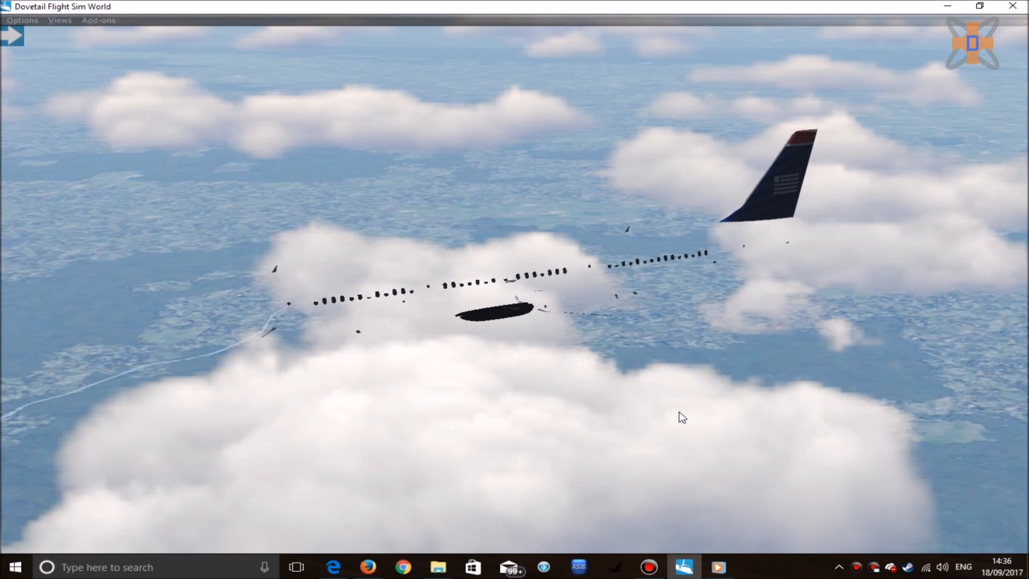
Follow the Delta MD90 N932DN again via Air Traffic and orbit to a rear-quarter view.
{"action": "right_click", "coordinate": [417, 168]}
{"action": "mouse_move", "coordinate": [452, 224]}
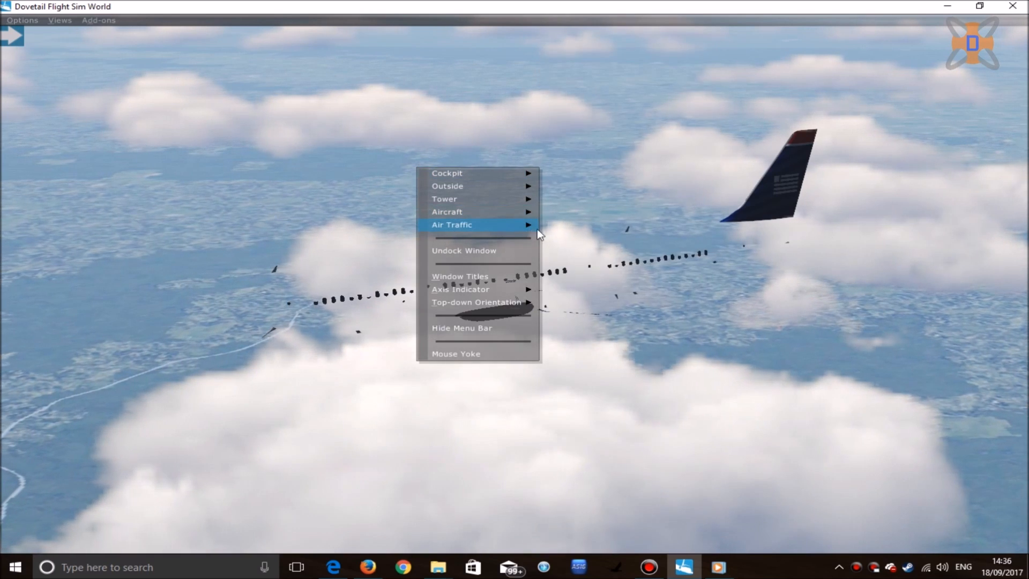
{"action": "left_click", "coordinate": [610, 445]}
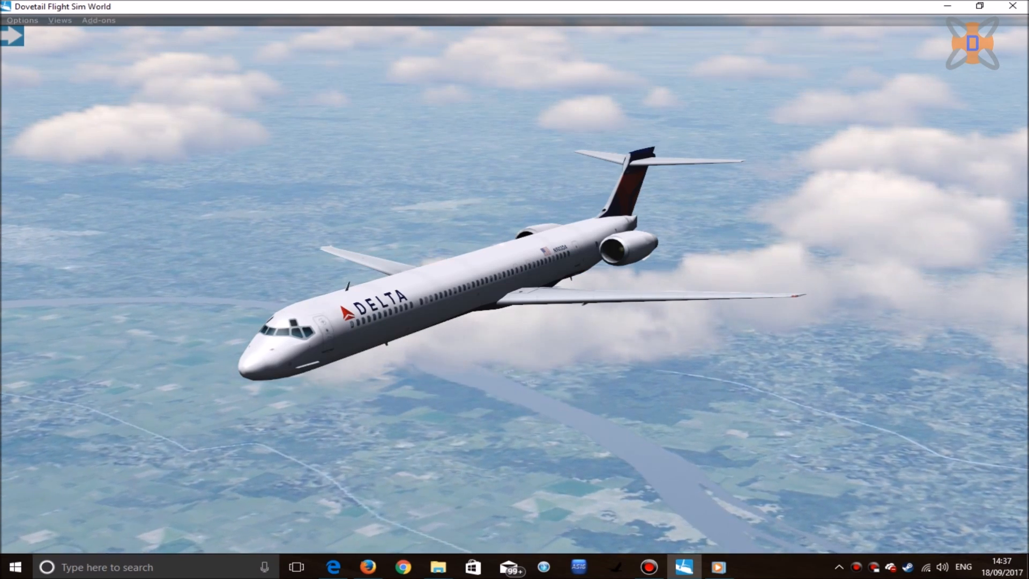
{"action": "mouse_move", "coordinate": [103, 361]}
{"action": "left_mouse_down"}
{"action": "mouse_move", "coordinate": [865, 418]}
{"action": "mouse_move", "coordinate": [899, 403]}
{"action": "left_mouse_up"}
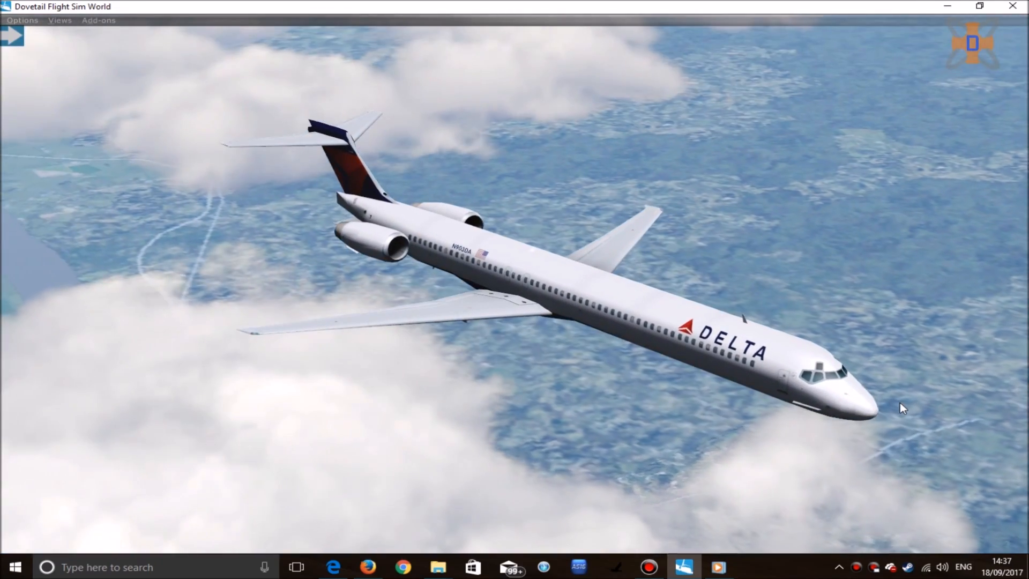